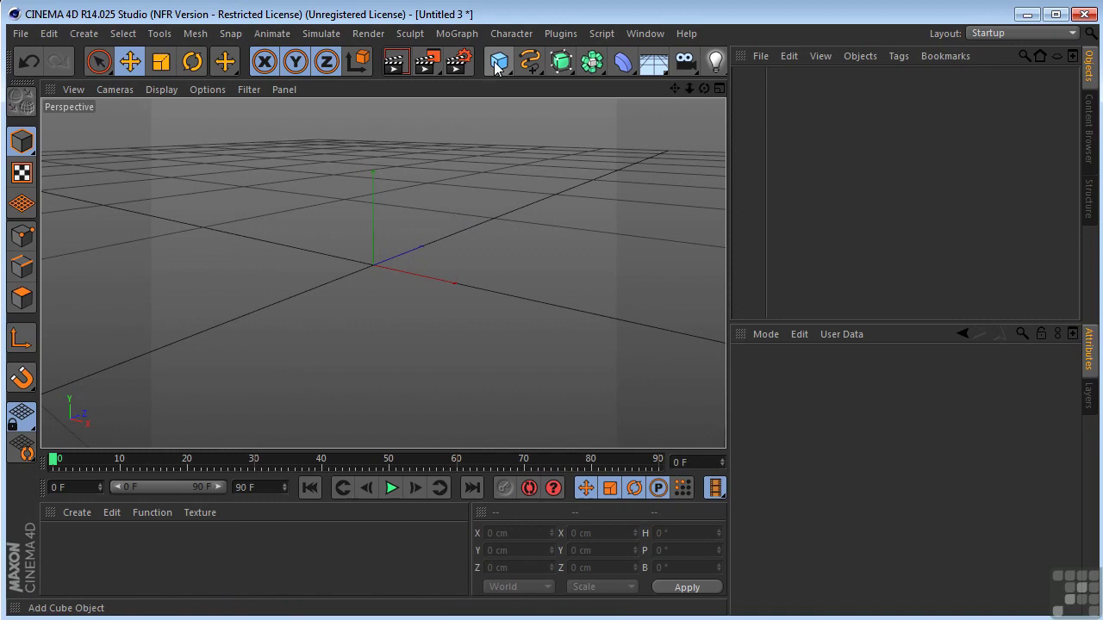
# - Add a cube primitive and scale it uniformly down to about 103 cm
pyautogui.click(498, 64)
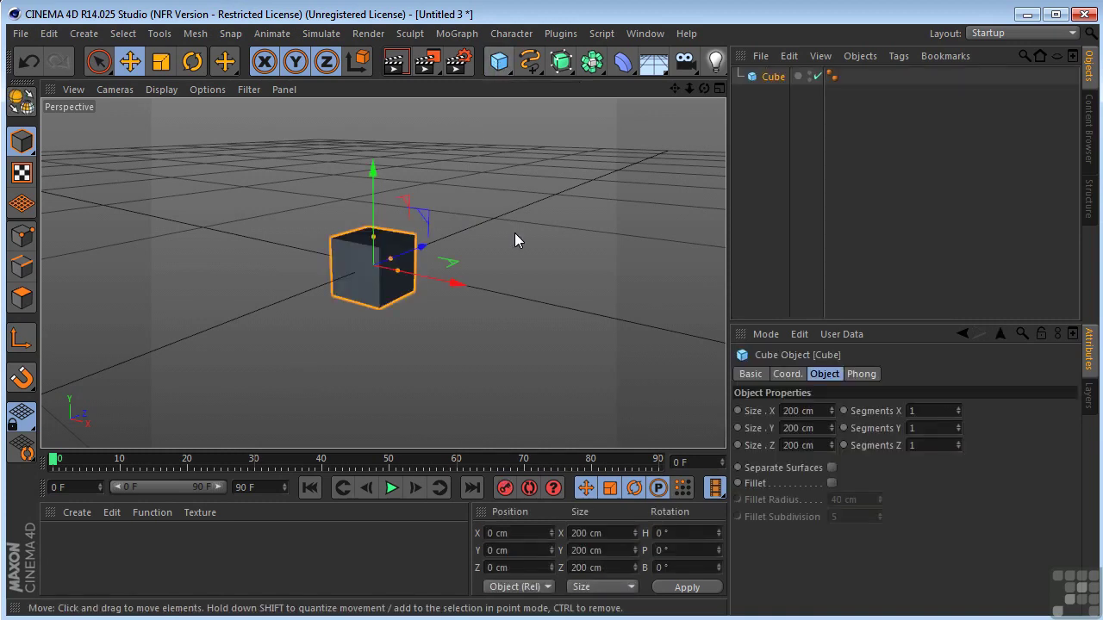
pyautogui.click(160, 61)
pyautogui.moveTo(435, 160); pyautogui.dragTo(225, 312)
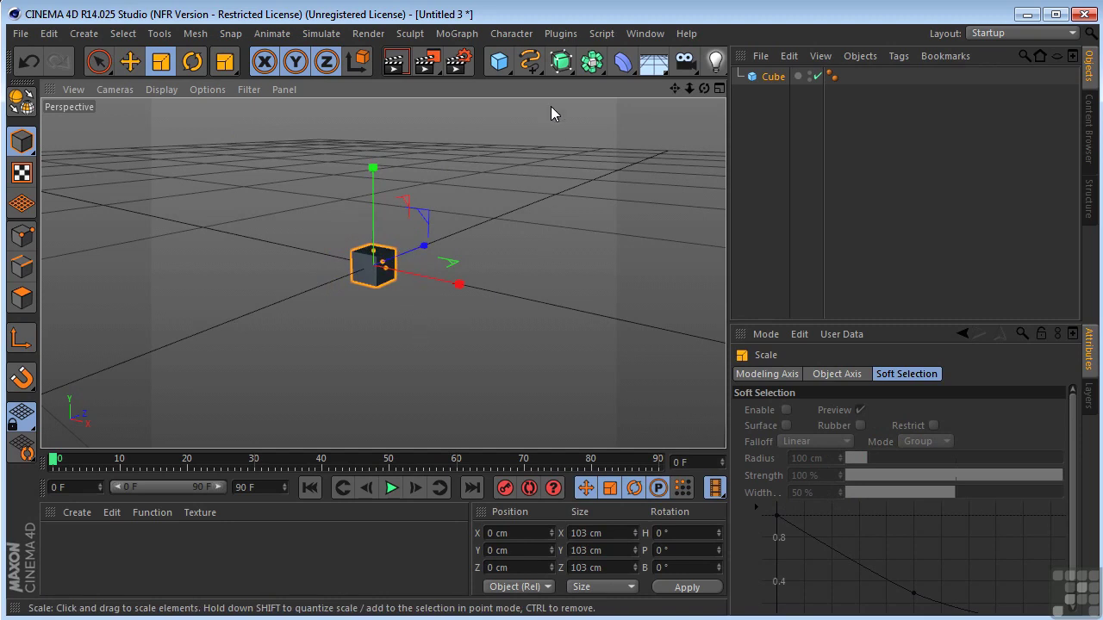
# - Add a MoGraph Cloner, make the cube its child and set the cloning mode to Grid Array
pyautogui.click(456, 33)
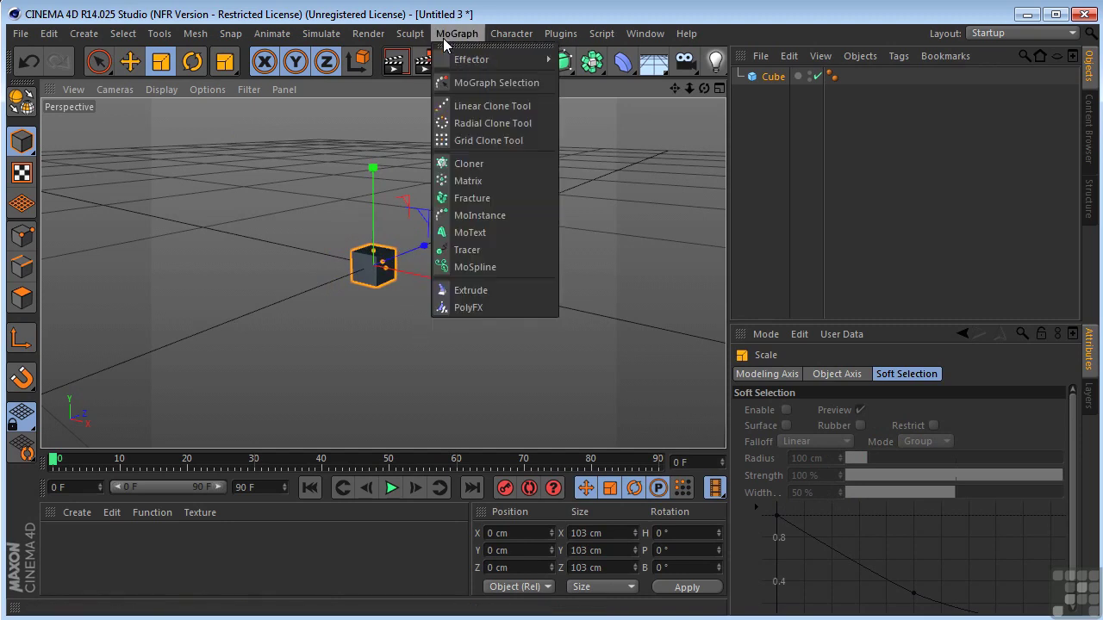
pyautogui.click(488, 170)
pyautogui.moveTo(763, 103); pyautogui.dragTo(779, 80)
pyautogui.click(776, 77)
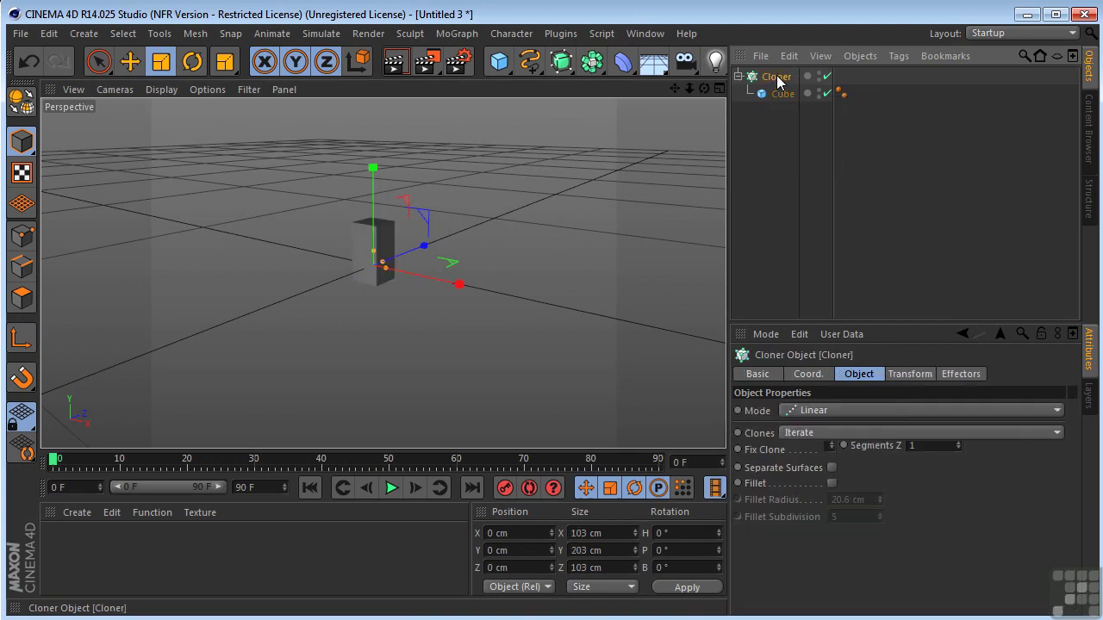
pyautogui.click(825, 414)
pyautogui.click(823, 480)
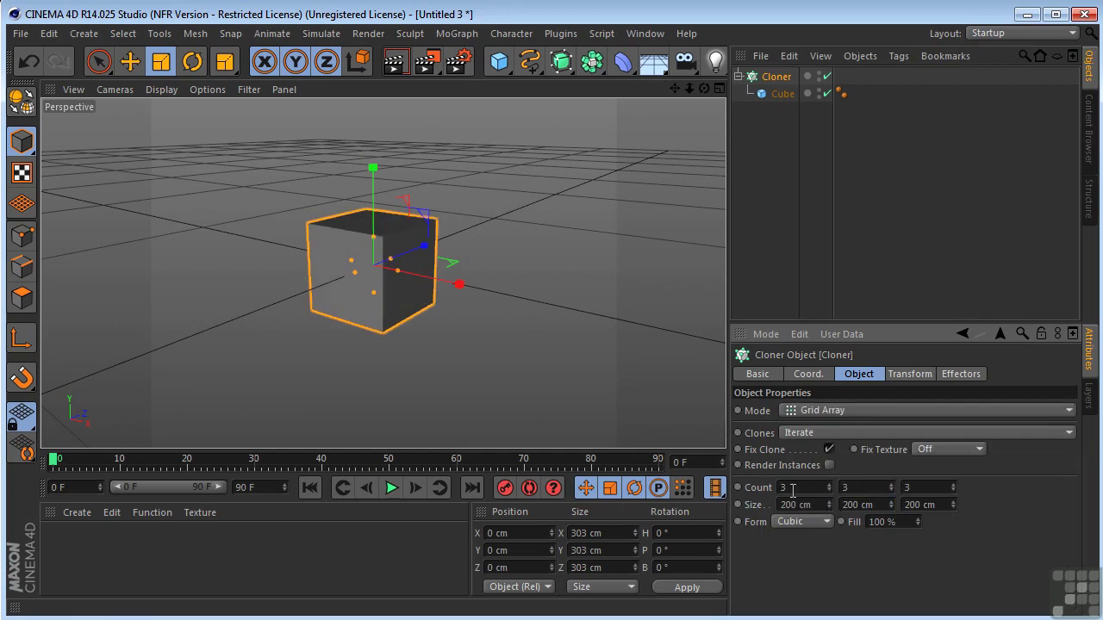
# - Spread the clones by setting the Cloner's grid size to about 245 cm, 298 cm and 328 cm
pyautogui.moveTo(827, 502); pyautogui.dragTo(944, 525)
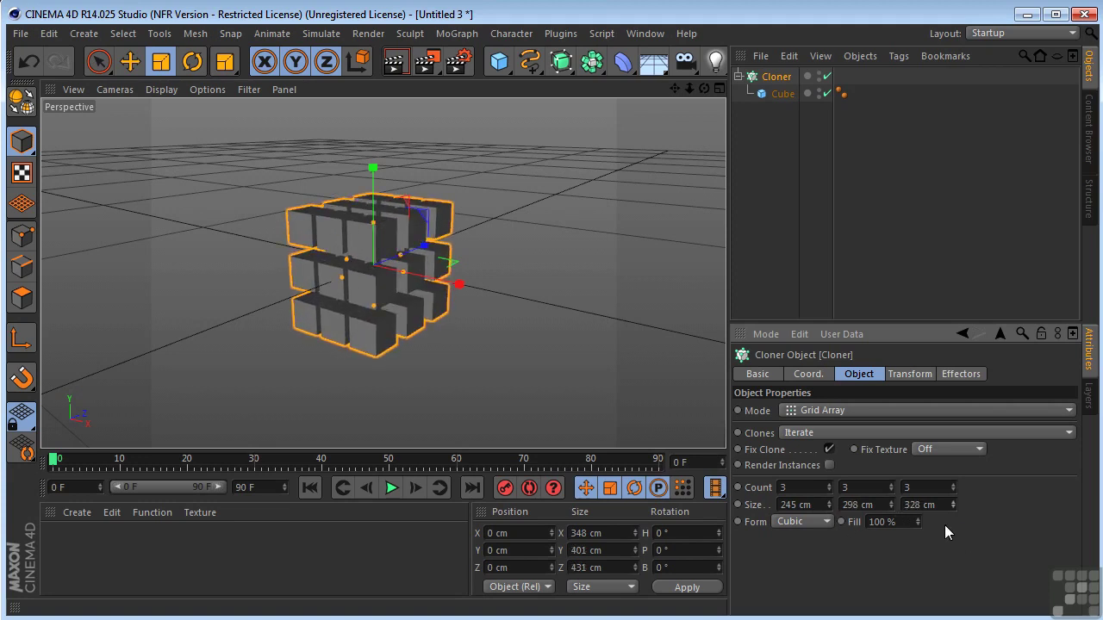
pyautogui.moveTo(704, 89); pyautogui.dragTo(660, 68)
pyautogui.scroll(1, 508, 281)
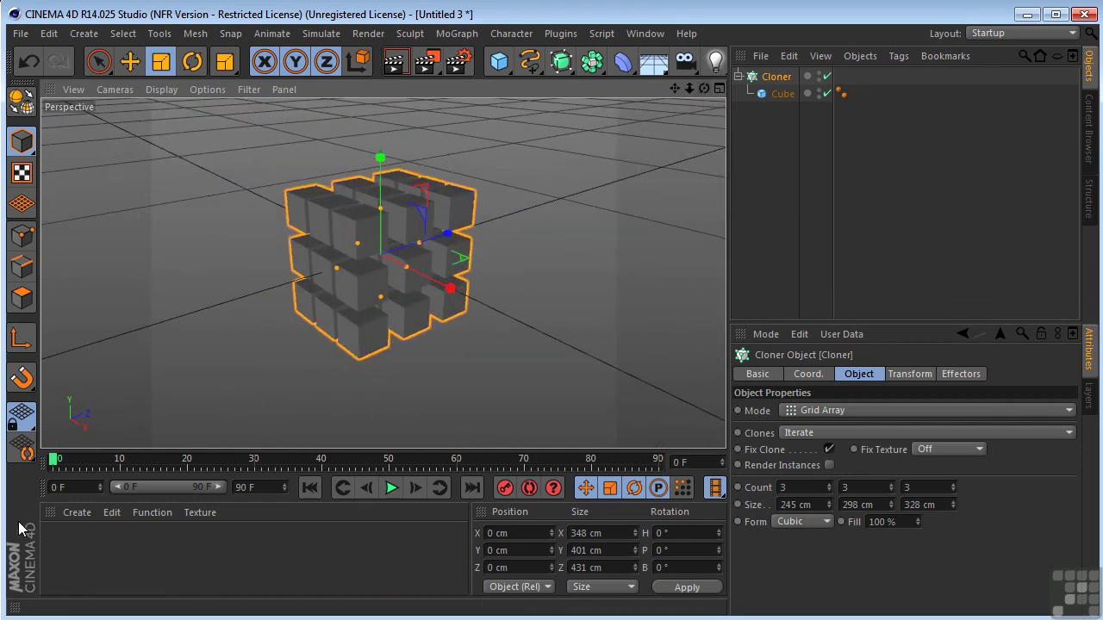
# - Create a material with a red color of RGB 189, 14, 14 and apply it to the Cloner
pyautogui.doubleClick(85, 552)
pyautogui.doubleClick(60, 544)
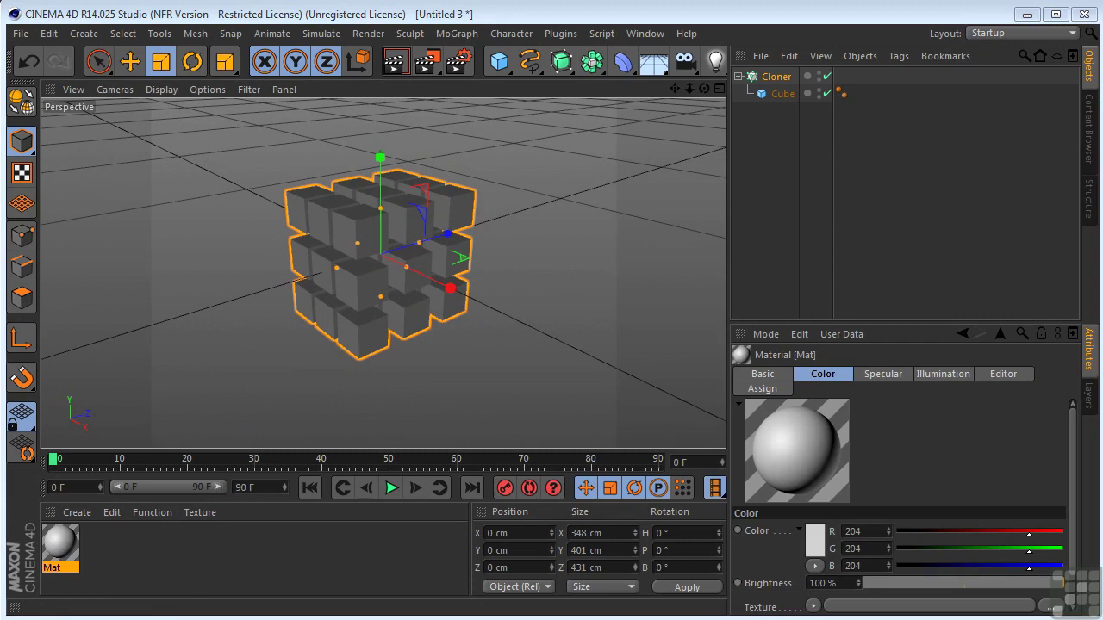
pyautogui.moveTo(840, 142); pyautogui.dragTo(745, 131)
pyautogui.click(560, 200)
pyautogui.click(556, 170)
pyautogui.moveTo(557, 170); pyautogui.dragTo(564, 166)
pyautogui.click(528, 275)
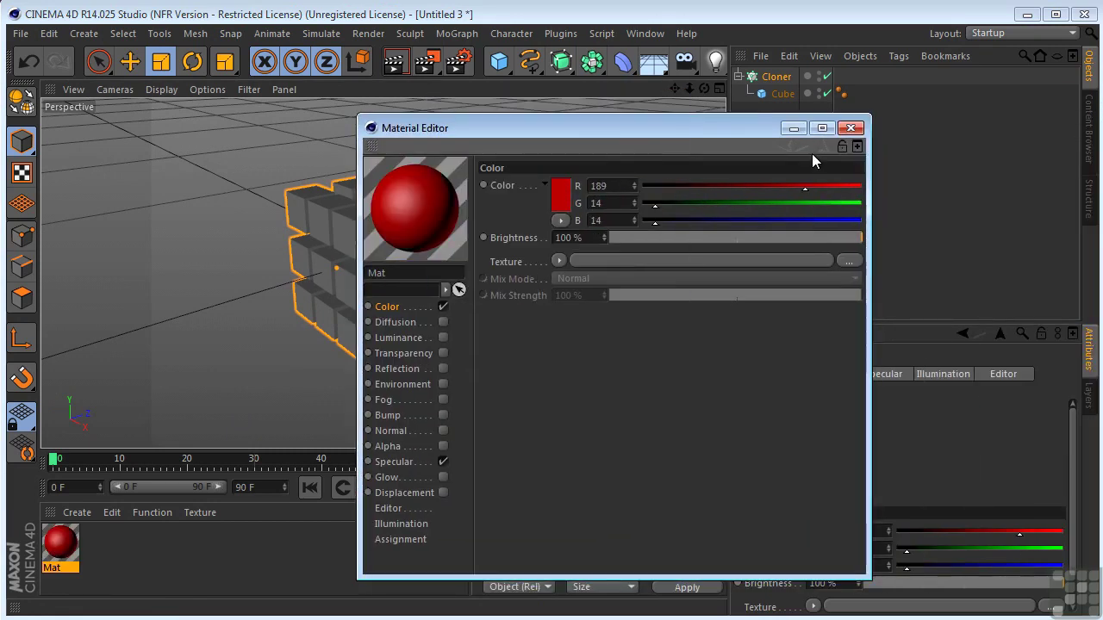
pyautogui.click(851, 128)
pyautogui.moveTo(65, 548); pyautogui.dragTo(776, 78)
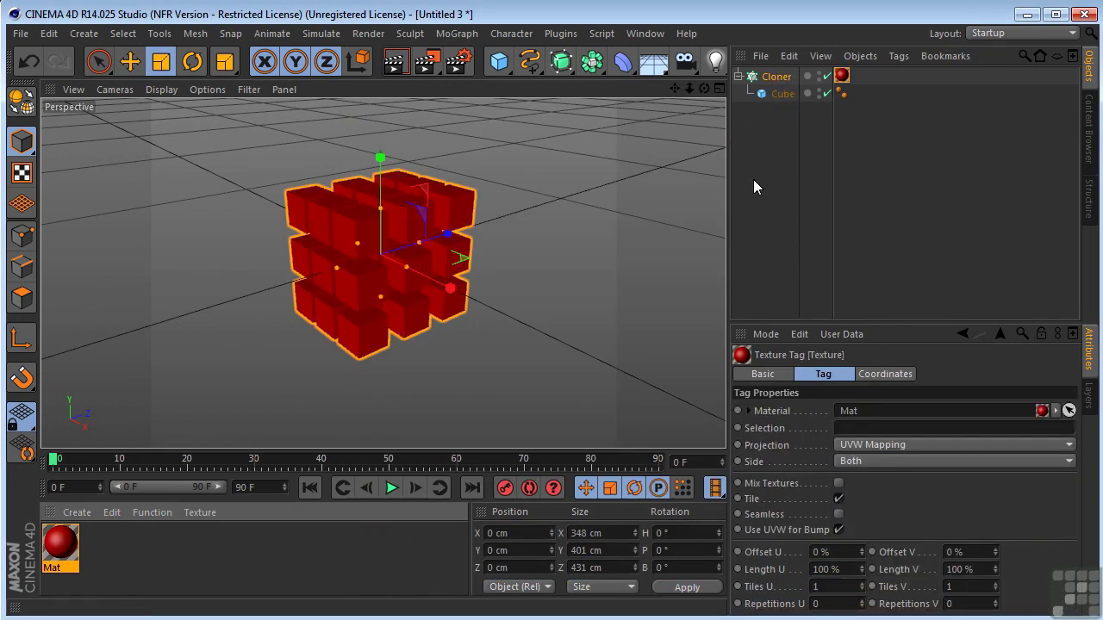
pyautogui.moveTo(700, 93); pyautogui.dragTo(688, 98)
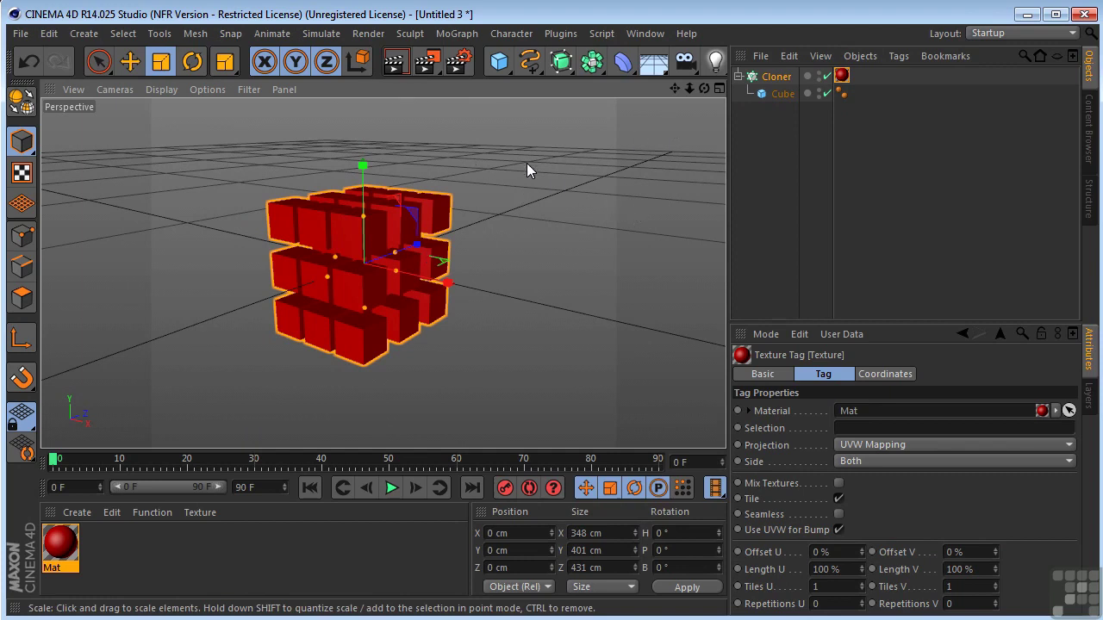
# - Add a Random effector while the Cloner is selected, and check the Cloner's effector list
pyautogui.click(772, 77)
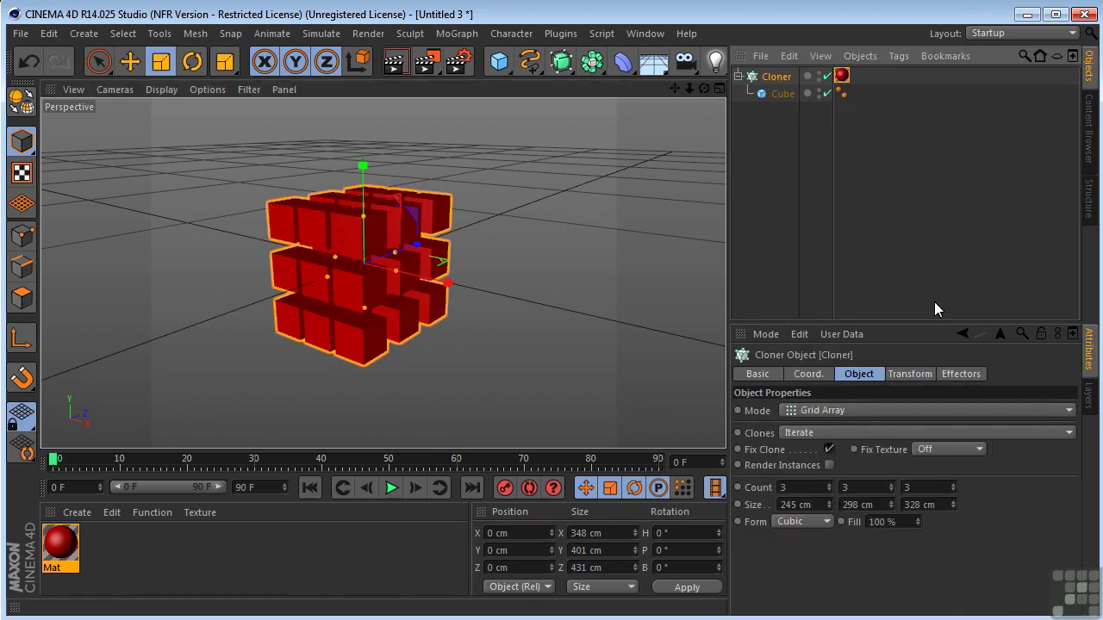
pyautogui.click(959, 375)
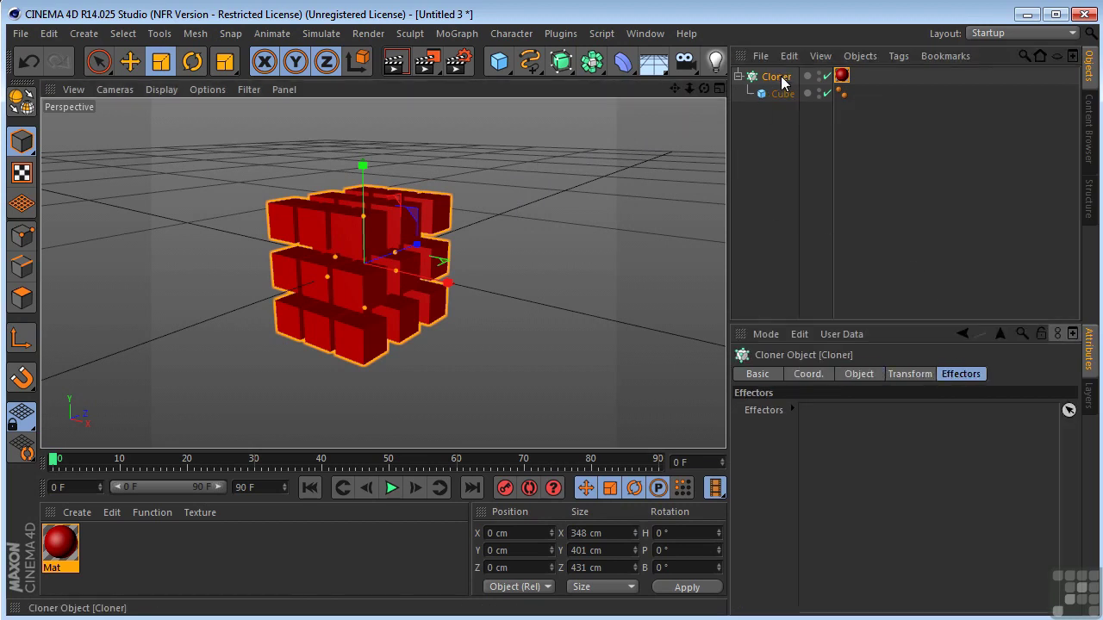
pyautogui.click(440, 33)
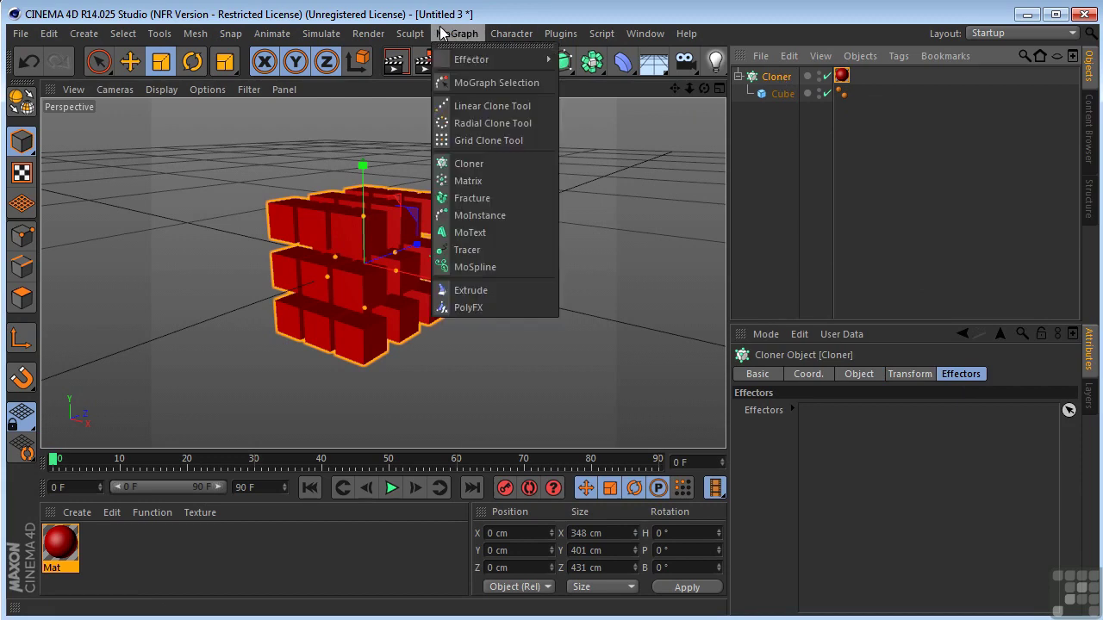
pyautogui.moveTo(461, 58)
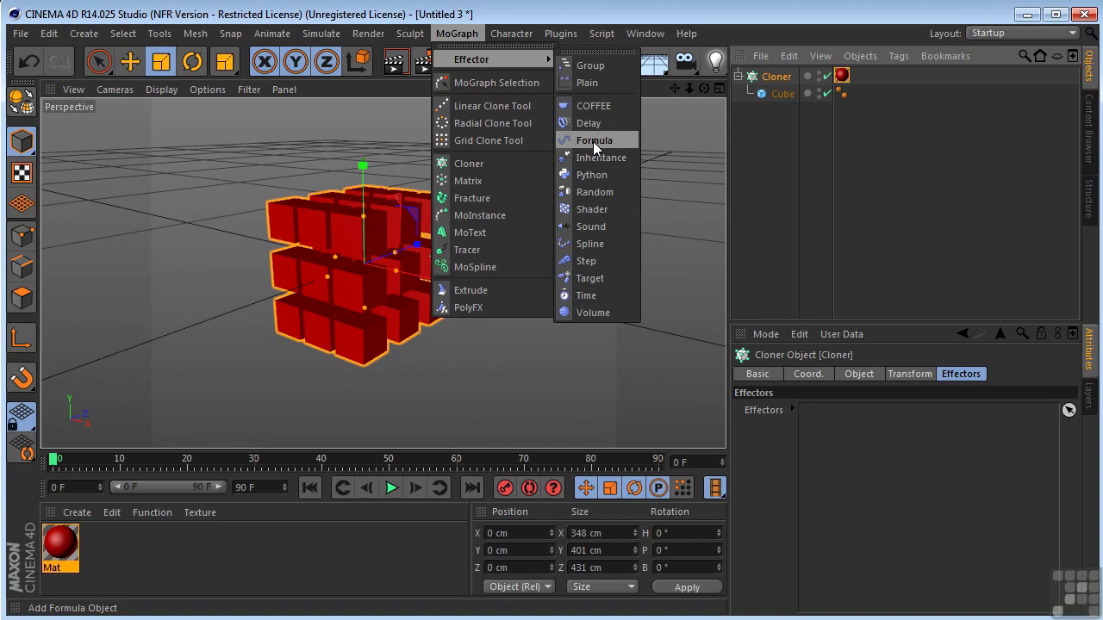
pyautogui.click(593, 192)
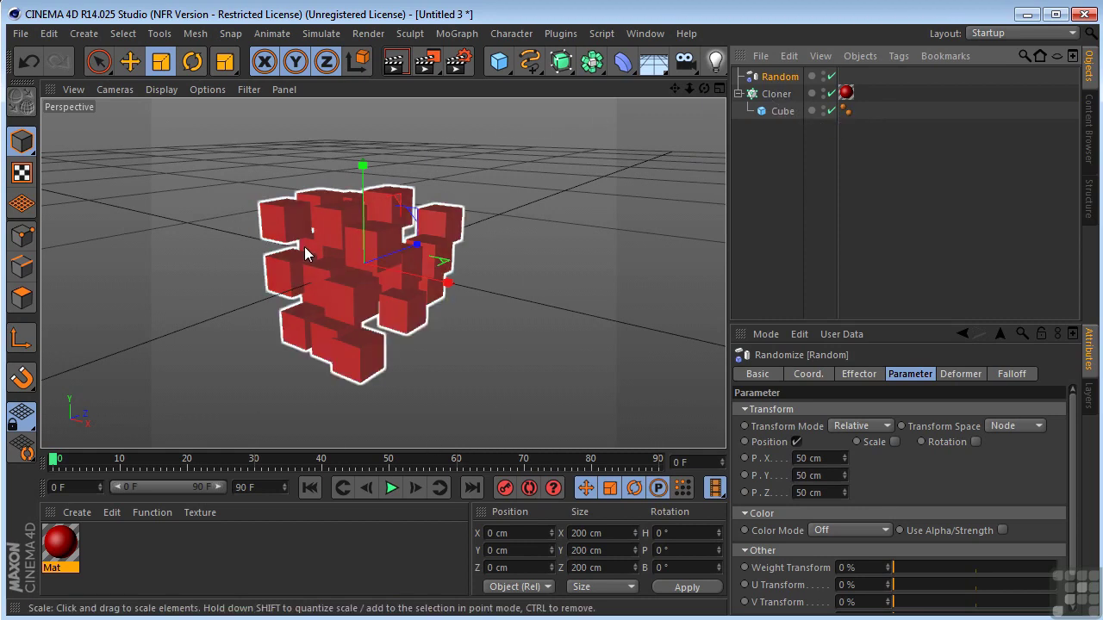
pyautogui.click(775, 93)
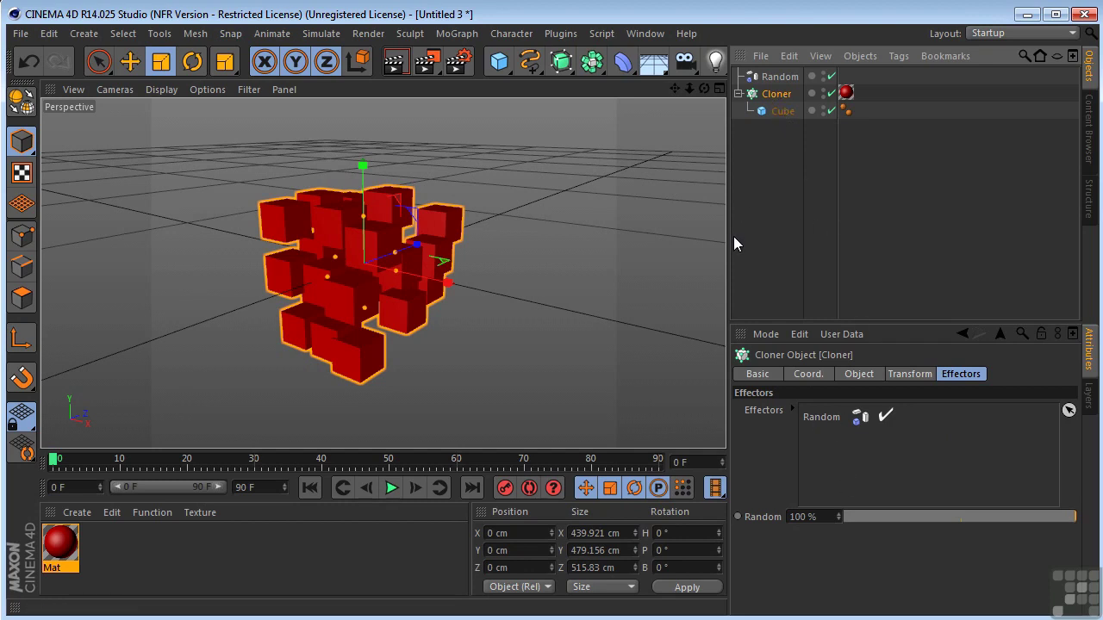
# - Delete the Random effector from the scene
pyautogui.click(778, 77)
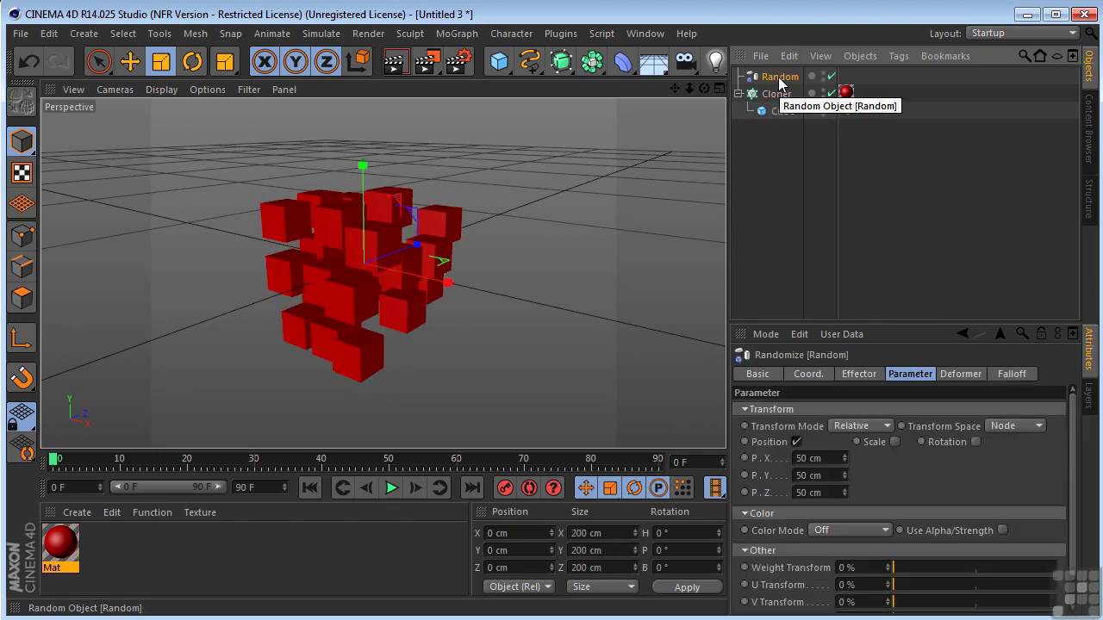
pyautogui.press('Delete')
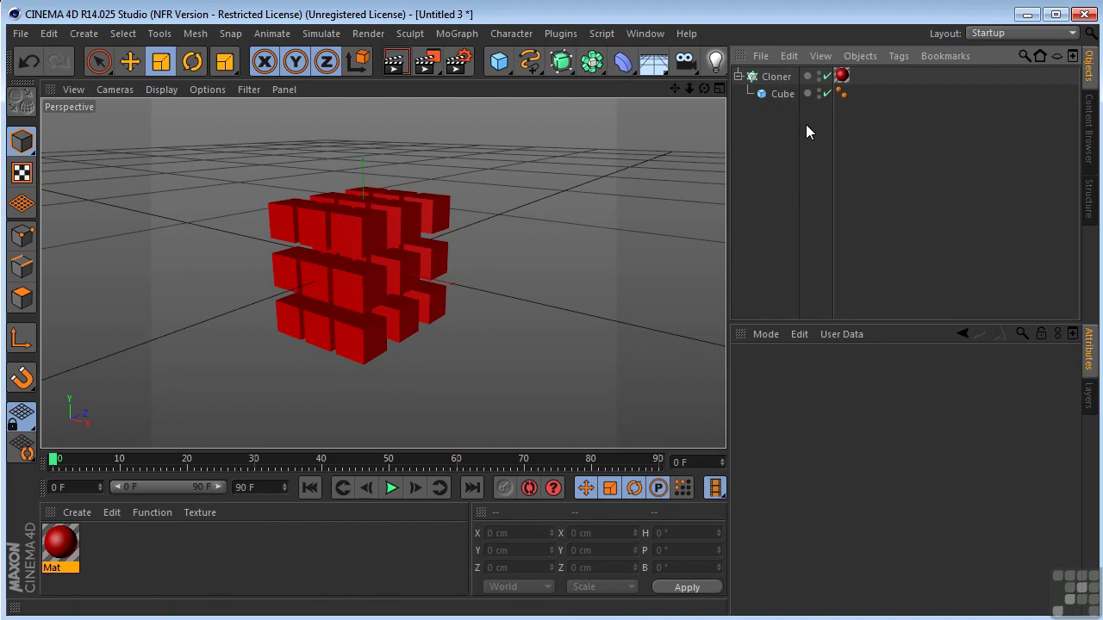
# - Add a Random effector with nothing selected and assign it manually to the Cloner's effector list
pyautogui.click(450, 35)
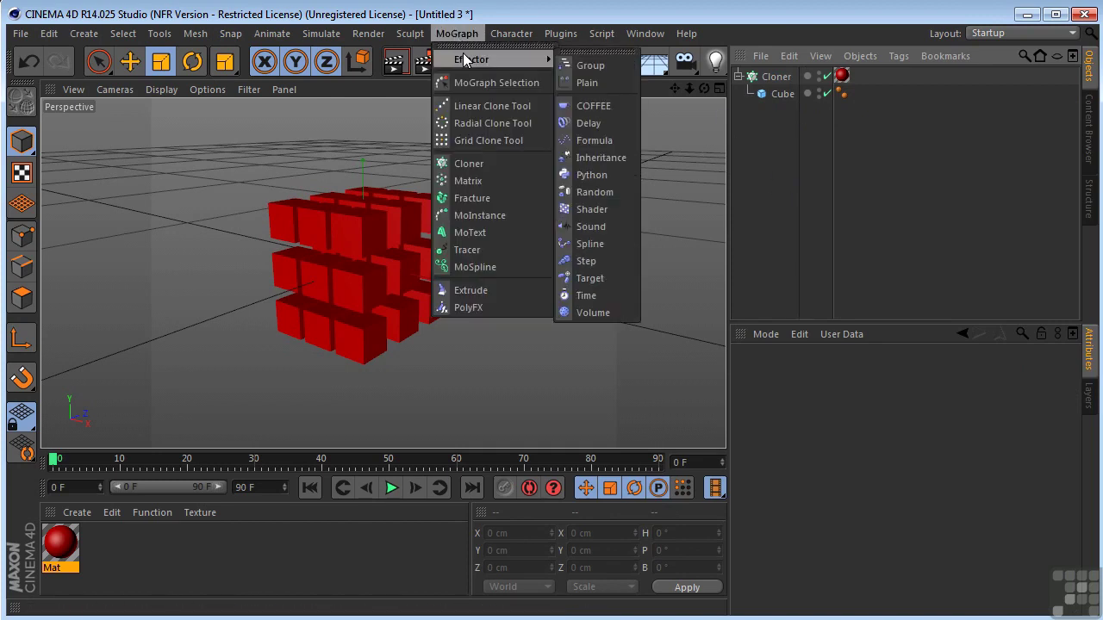
pyautogui.click(602, 191)
pyautogui.click(773, 92)
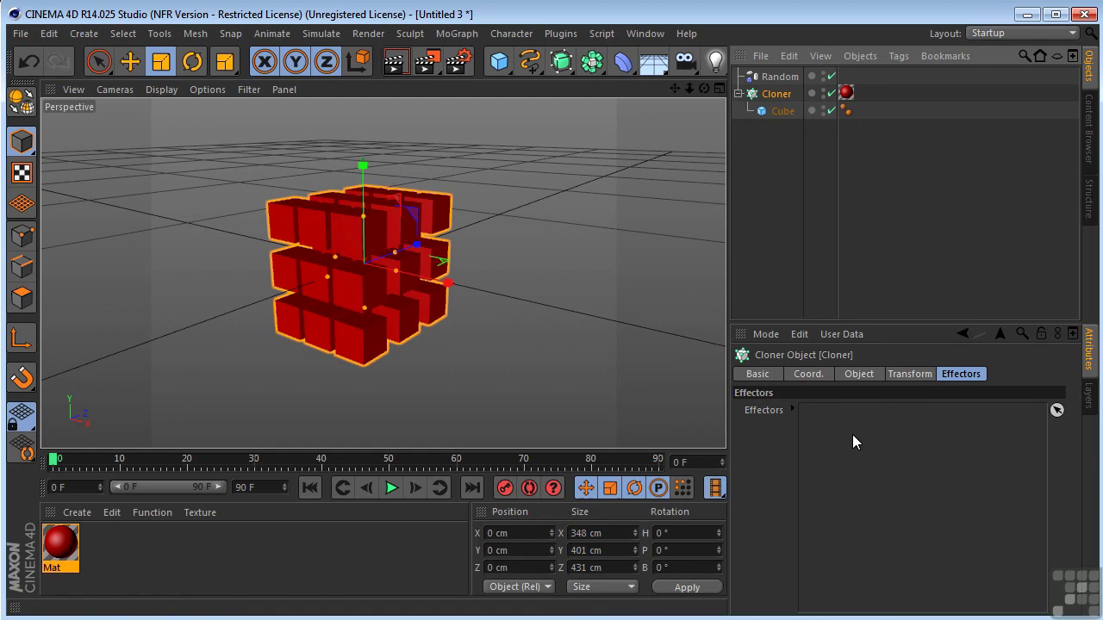
pyautogui.click(766, 77)
pyautogui.moveTo(768, 82); pyautogui.dragTo(835, 449)
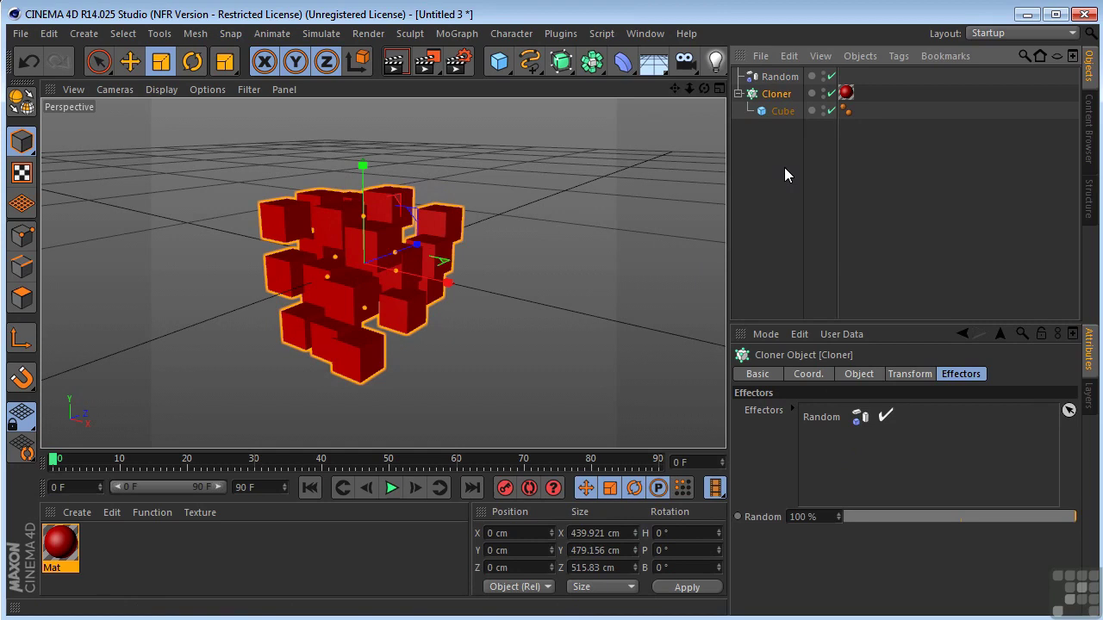
pyautogui.click(777, 94)
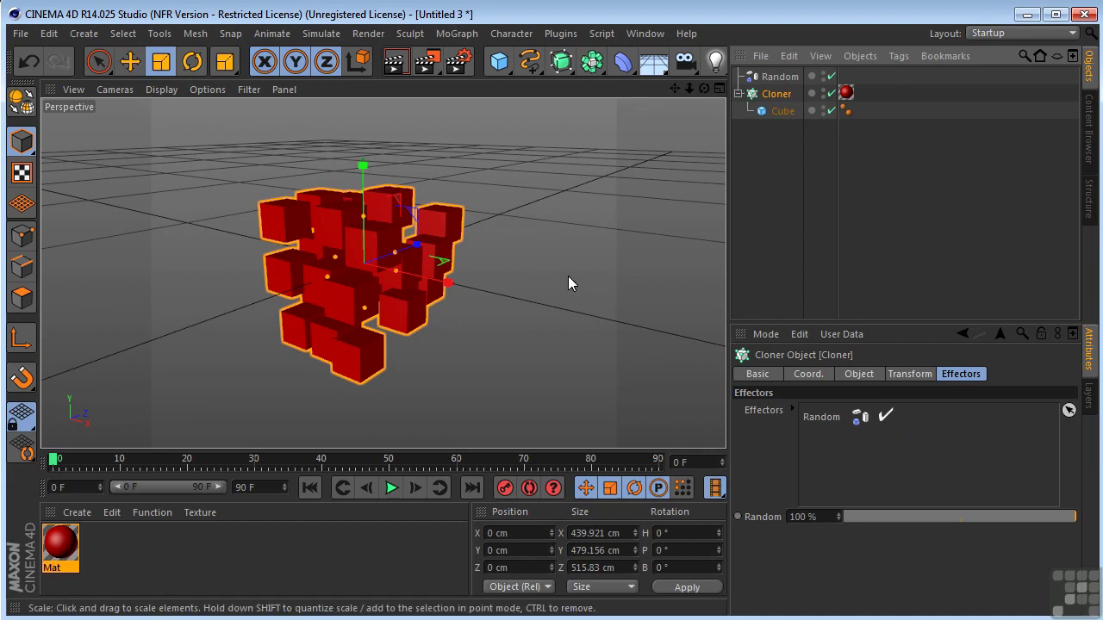
# - Set the Random effector's position offsets to about 137 cm in X, 120 cm in Y and 138 cm in Z
pyautogui.click(780, 77)
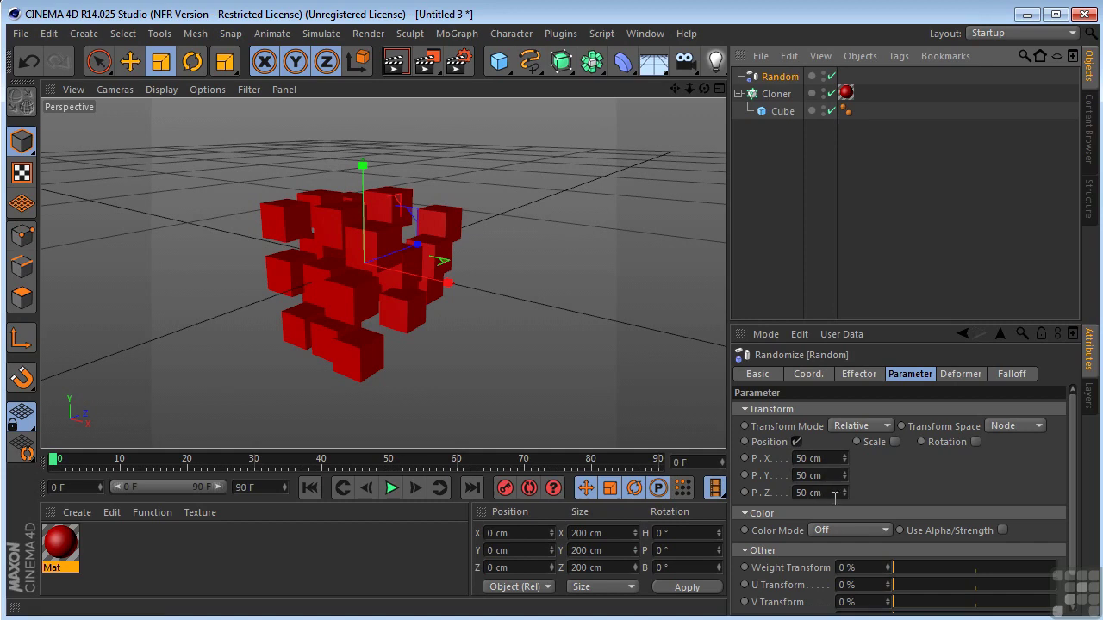
pyautogui.moveTo(843, 458)
pyautogui.mouseDown()
pyautogui.moveTo(844, 405)
pyautogui.moveTo(844, 494)
pyautogui.mouseUp()
pyautogui.moveTo(704, 89)
pyautogui.mouseDown()
pyautogui.moveTo(680, 94)
pyautogui.moveTo(700, 90)
pyautogui.mouseUp()
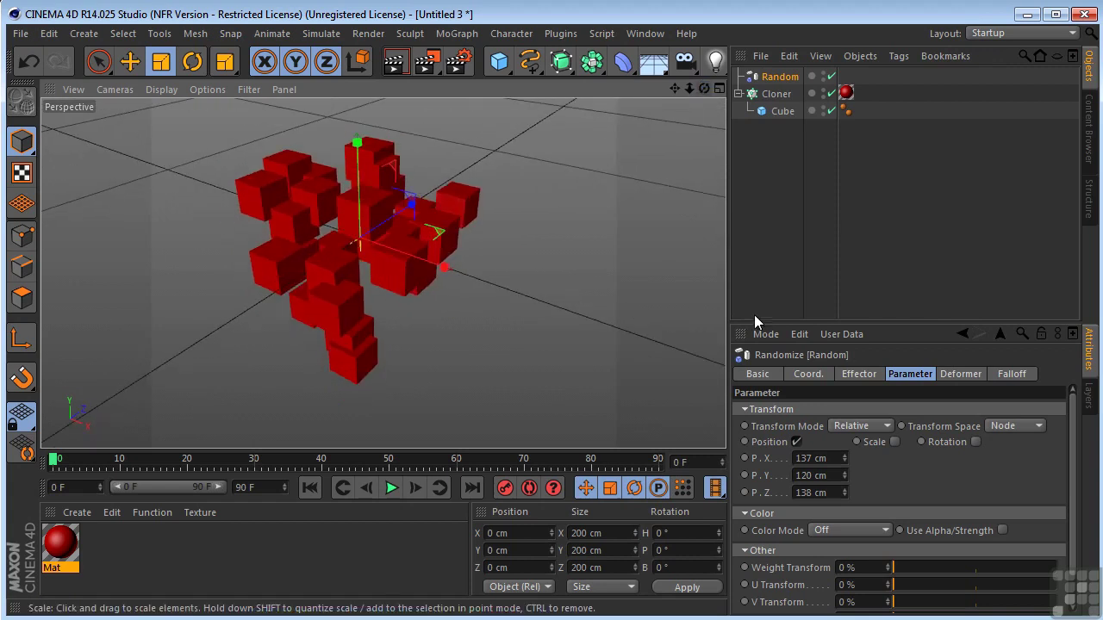
# - Switch the Random effector from Position to Scale and vary the clones' scale values
pyautogui.click(797, 441)
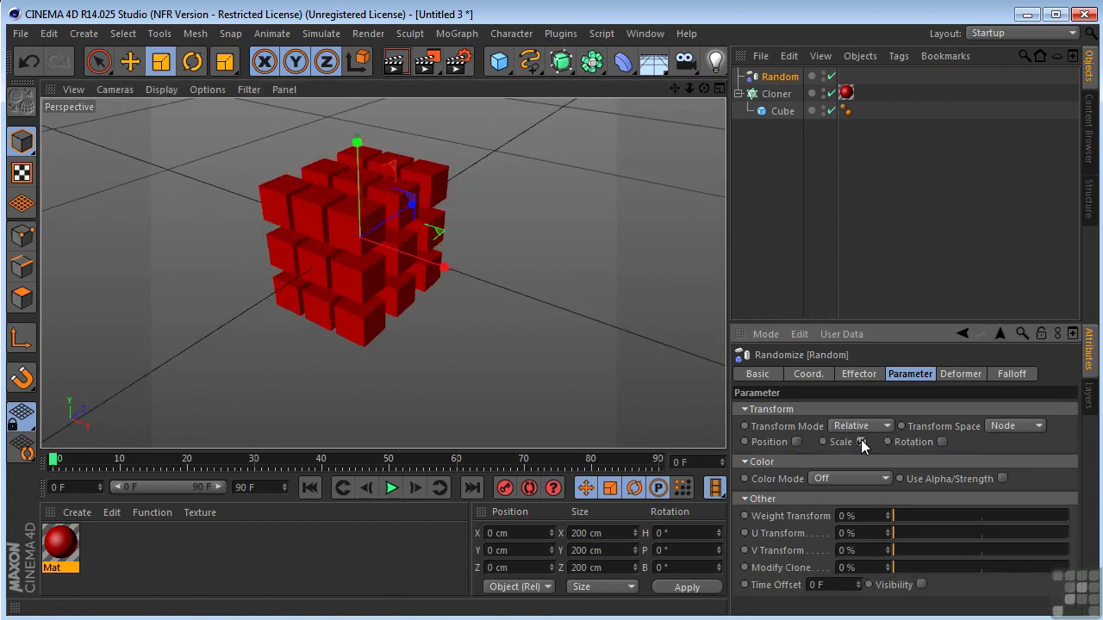
pyautogui.click(861, 442)
pyautogui.moveTo(951, 457)
pyautogui.mouseDown()
pyautogui.moveTo(1004, 456)
pyautogui.moveTo(900, 457)
pyautogui.moveTo(974, 475)
pyautogui.moveTo(958, 475)
pyautogui.moveTo(982, 492)
pyautogui.moveTo(939, 492)
pyautogui.mouseUp()
# - Undo the scale and position changes made to the Random effector
pyautogui.hotkey('ctrl', 'z')
pyautogui.hotkey('ctrl', 'z')
pyautogui.hotkey('ctrl', 'z')
pyautogui.hotkey('ctrl', 'z')
pyautogui.hotkey('ctrl', 'z')
pyautogui.hotkey('ctrl', 'z')
pyautogui.hotkey('ctrl', 'z')
pyautogui.hotkey('ctrl', 'z')
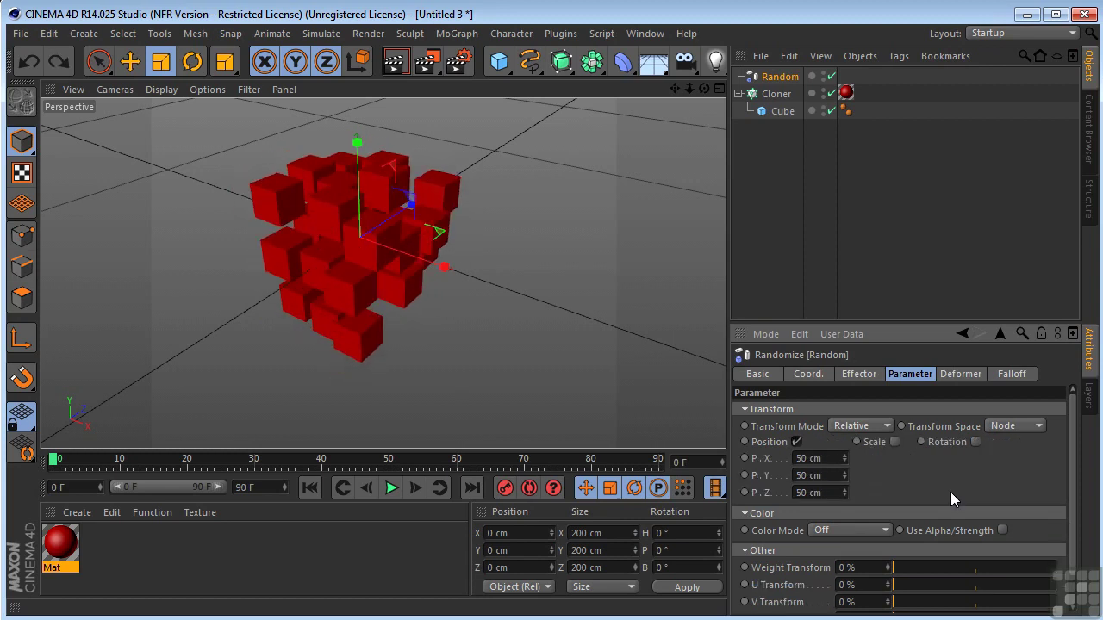
# - Enable Rotation on the Random effector and vary it with about -197° heading, 63° pitch and some bank
pyautogui.click(976, 443)
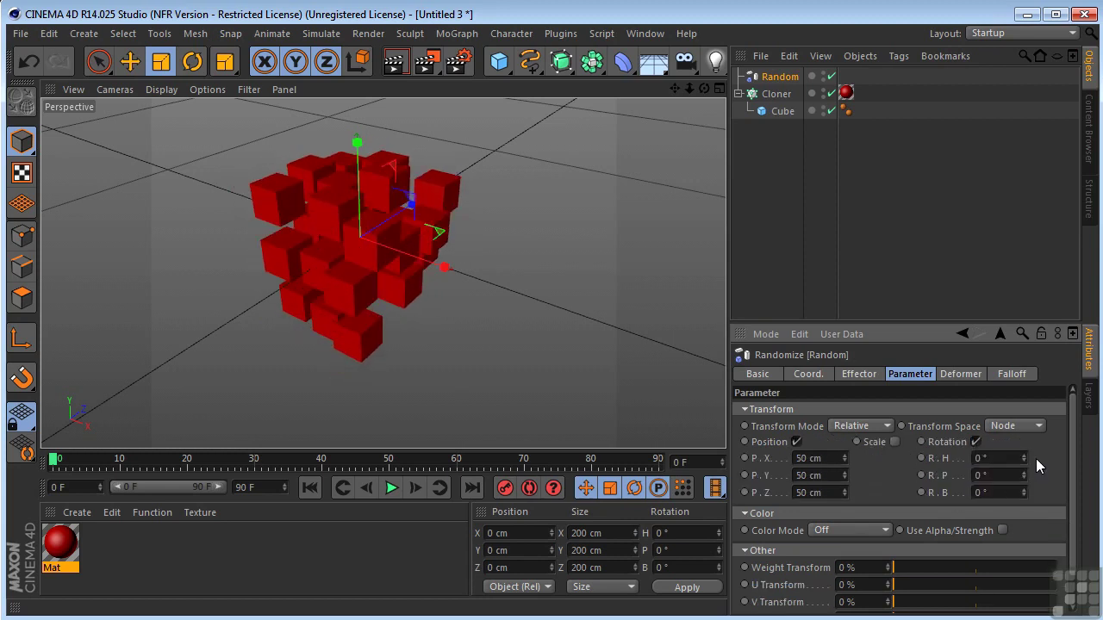
pyautogui.moveTo(1025, 459)
pyautogui.mouseDown()
pyautogui.moveTo(1025, 431)
pyautogui.moveTo(1025, 475)
pyautogui.moveTo(1024, 422)
pyautogui.mouseUp()
pyautogui.moveTo(1027, 493); pyautogui.dragTo(1027, 452)
# - Undo the rotation values and disable Rotation on the Random effector
pyautogui.hotkey('ctrl', 'z')
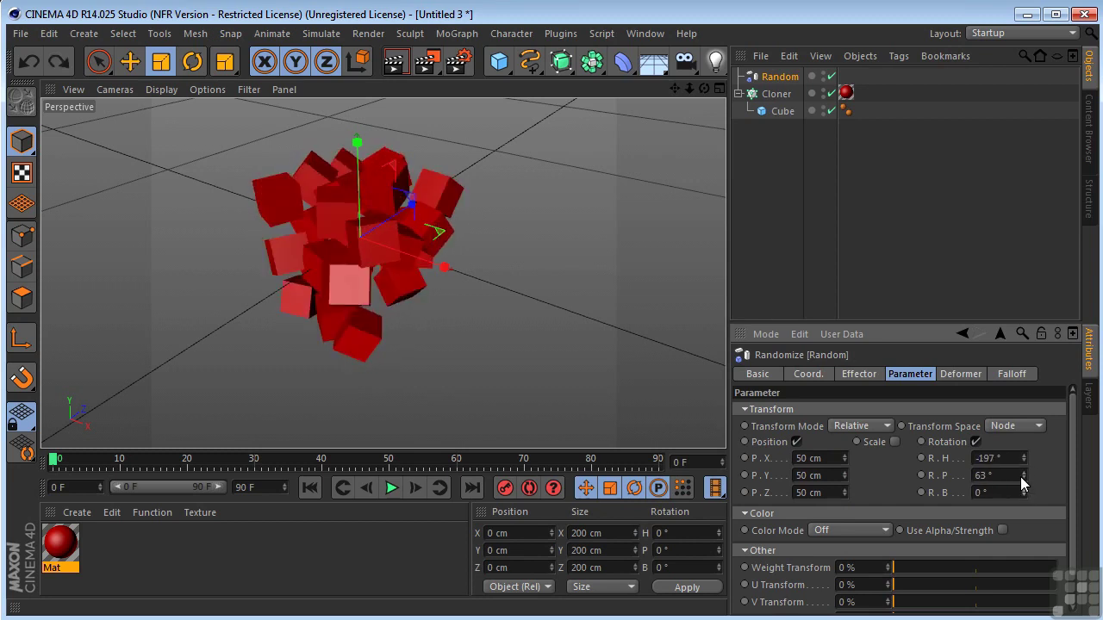
pyautogui.hotkey('ctrl', 'z')
pyautogui.hotkey('ctrl', 'z')
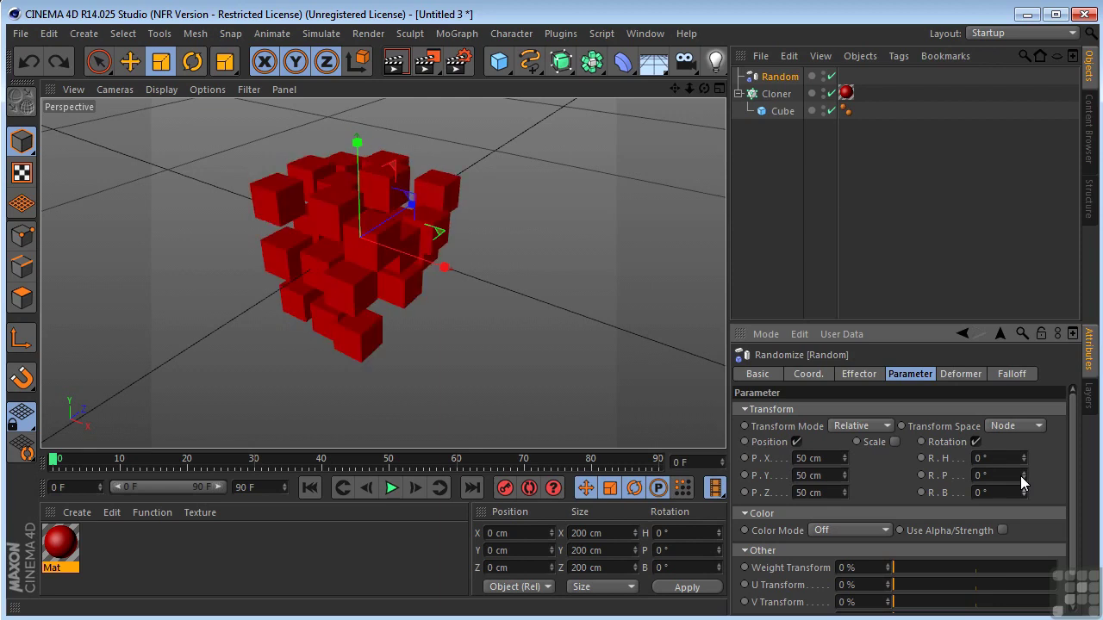
pyautogui.click(974, 441)
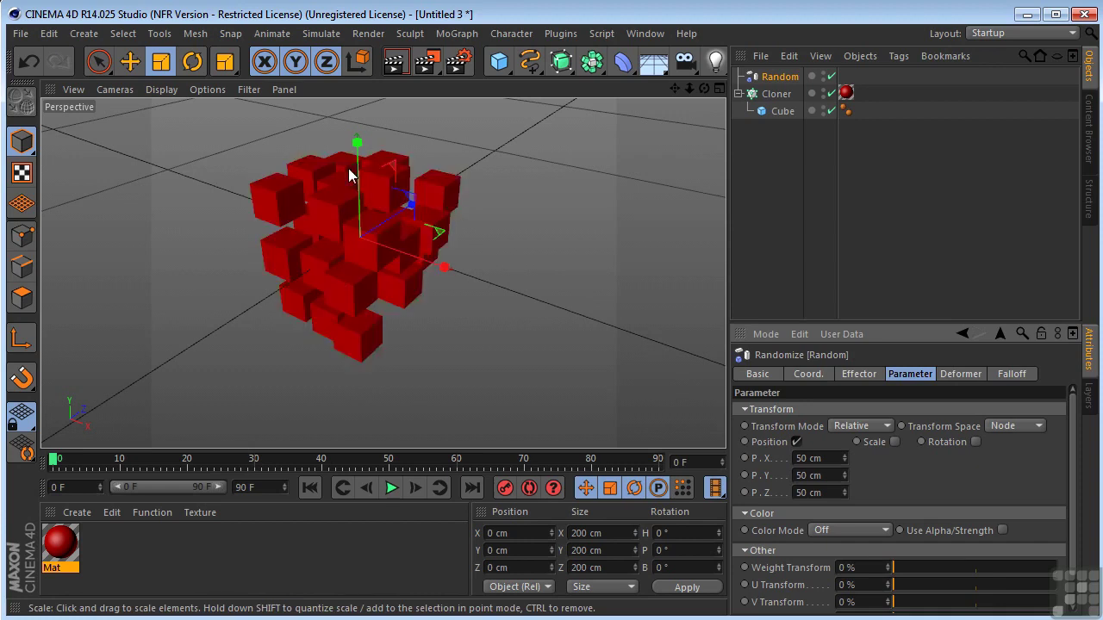
# - Try out the Random effector's Strength and return it to 100%
pyautogui.moveTo(704, 89)
pyautogui.mouseDown()
pyautogui.moveTo(655, 112)
pyautogui.moveTo(732, 103)
pyautogui.moveTo(707, 90)
pyautogui.mouseUp()
pyautogui.click(862, 376)
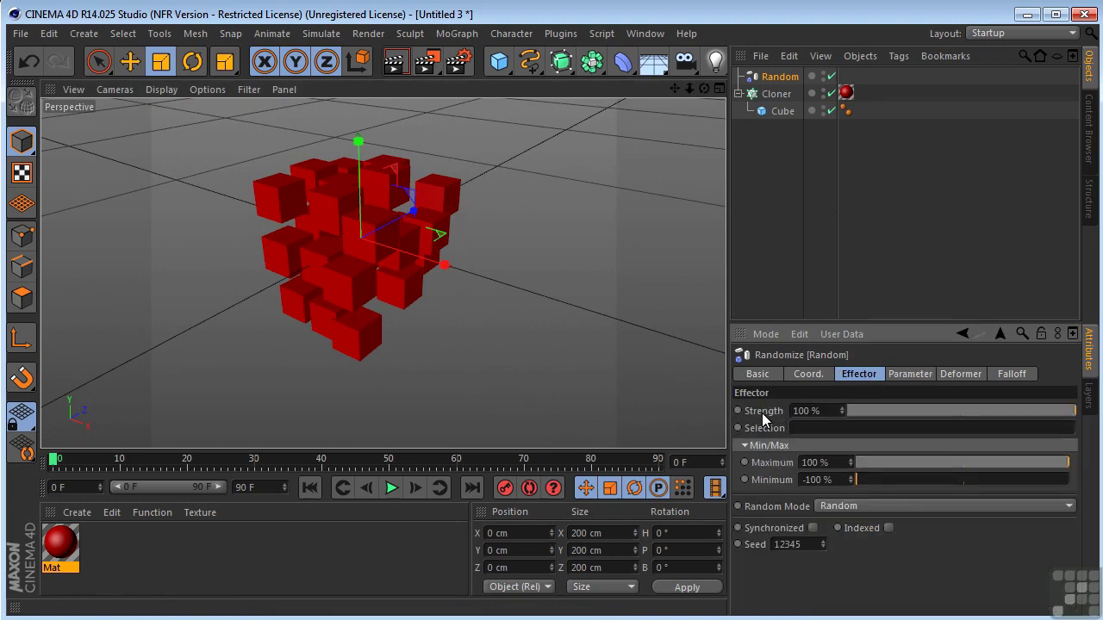
pyautogui.moveTo(1073, 417); pyautogui.dragTo(1099, 431)
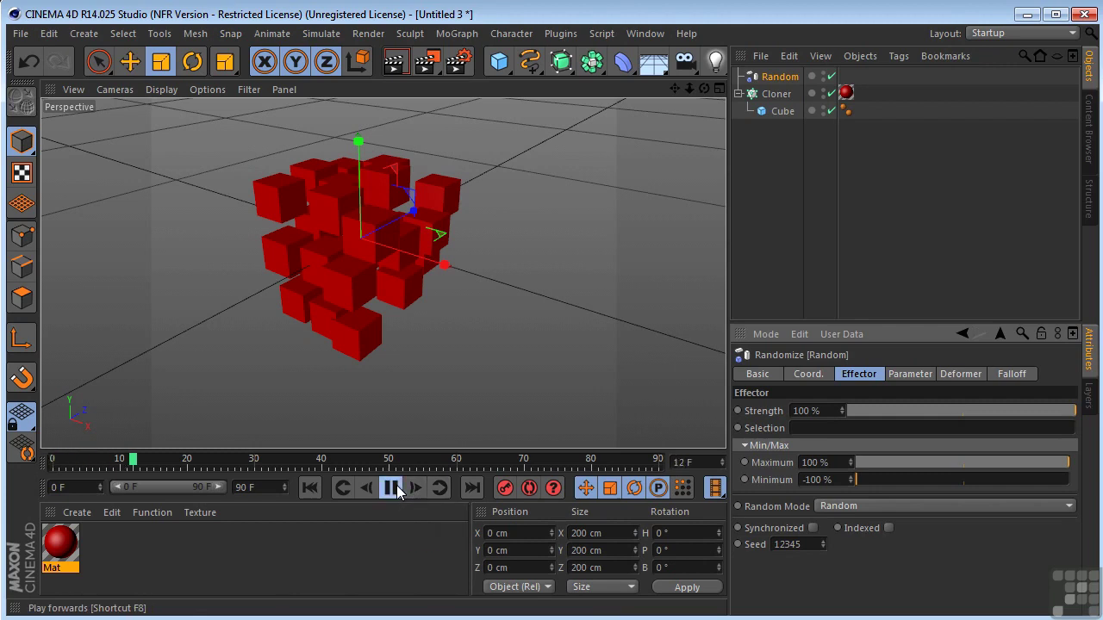
# - Try the Gaussian random mode on the Random effector, and set the mode to Noise
pyautogui.click(858, 508)
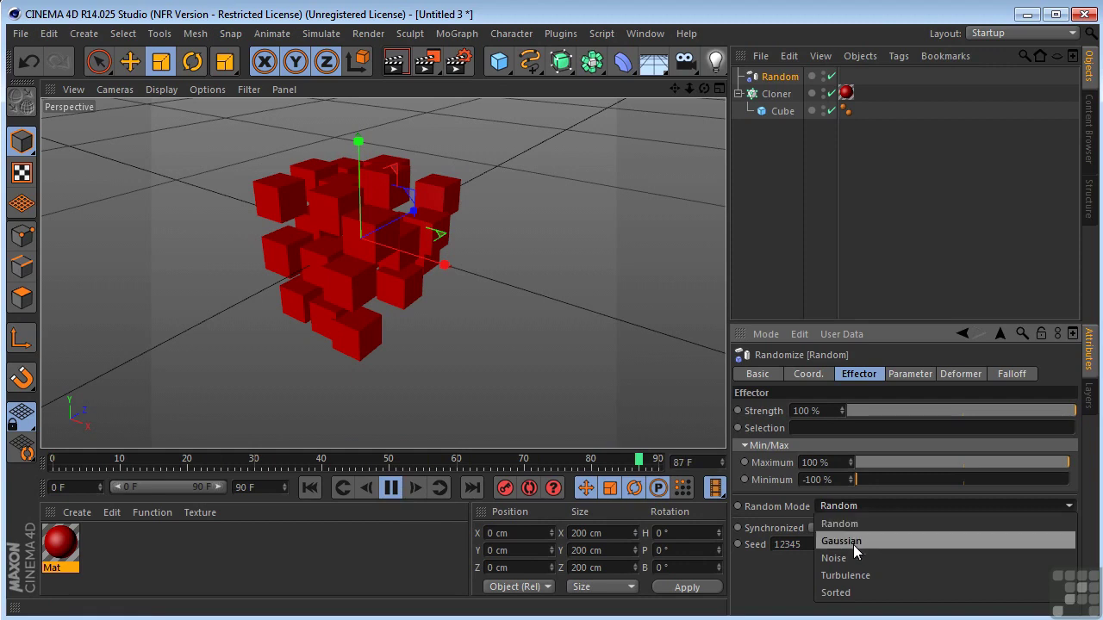
pyautogui.click(853, 541)
pyautogui.click(861, 505)
pyautogui.click(843, 555)
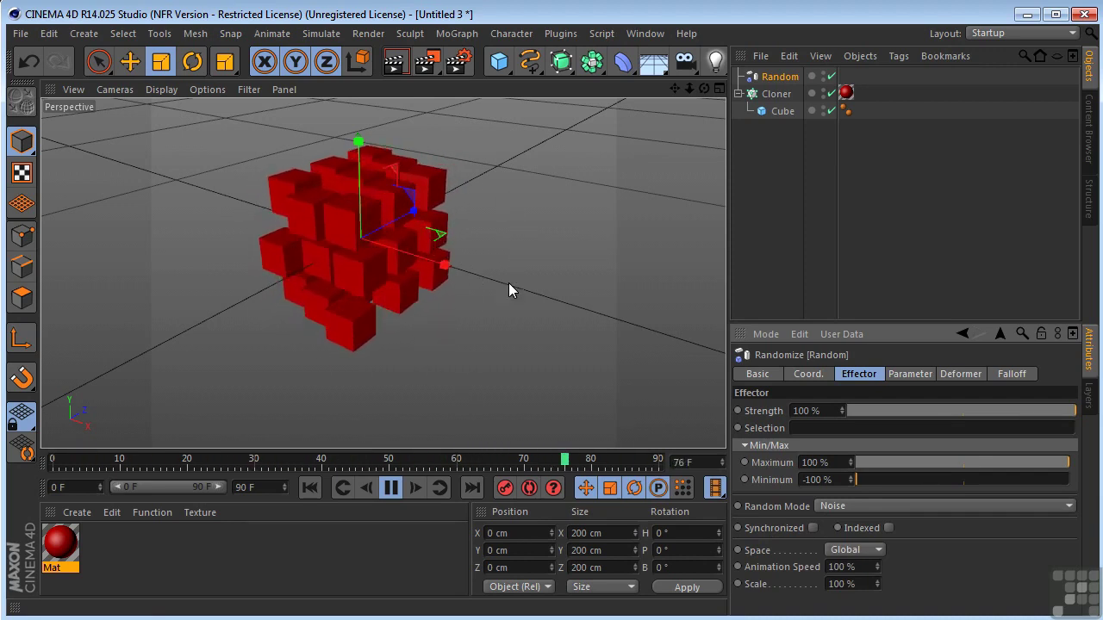
# - Try the Turbulence random mode on the Random effector, set the mode back to Random, and stop the animation playback
pyautogui.click(829, 505)
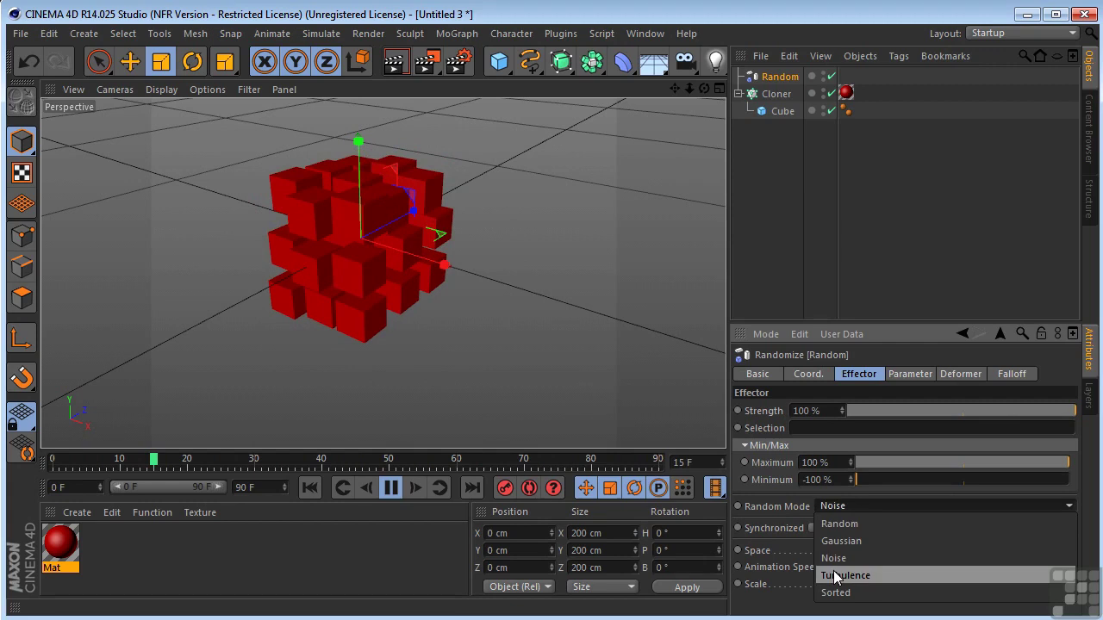
pyautogui.click(834, 576)
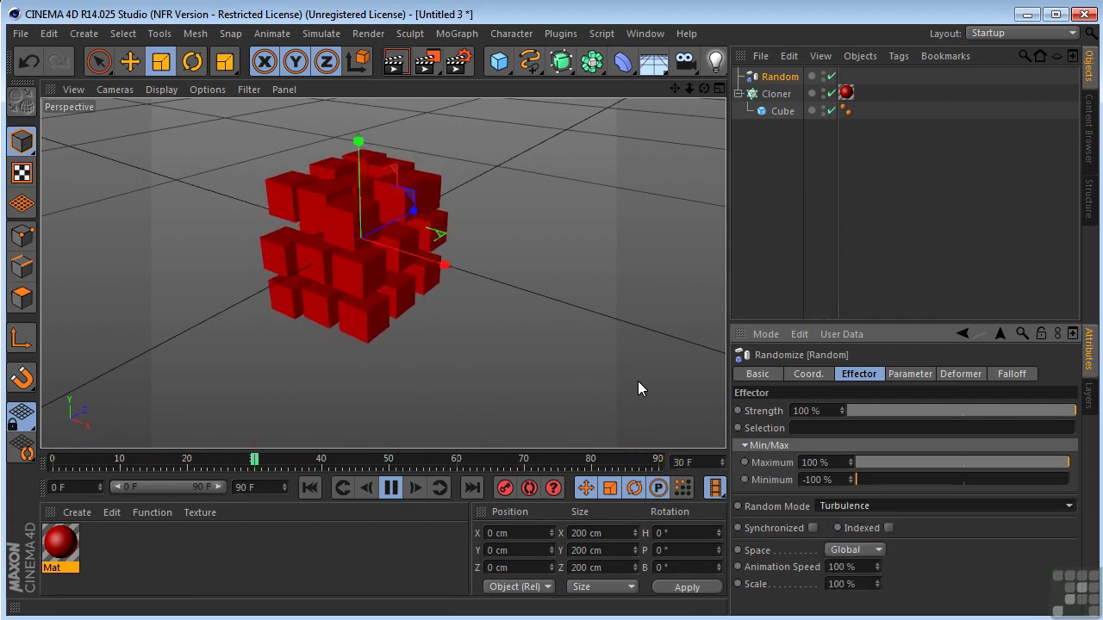
pyautogui.click(850, 506)
pyautogui.click(848, 527)
pyautogui.click(774, 528)
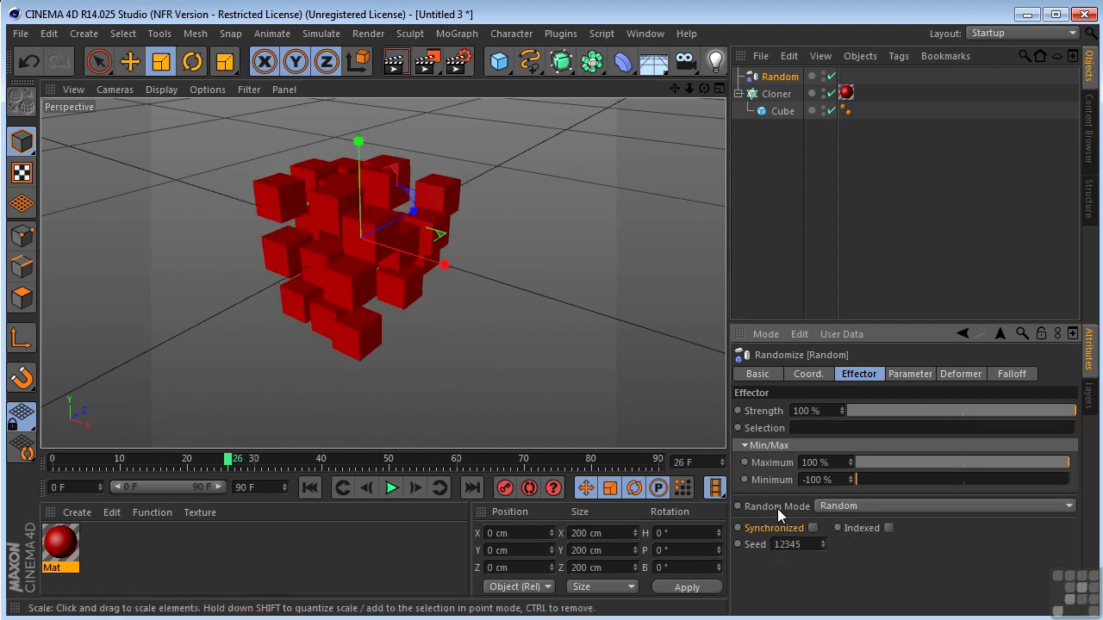
# - Set the Random effector's falloff shape to Linear and move the effector away from the cubes to about Z 1015 cm
pyautogui.click(1004, 380)
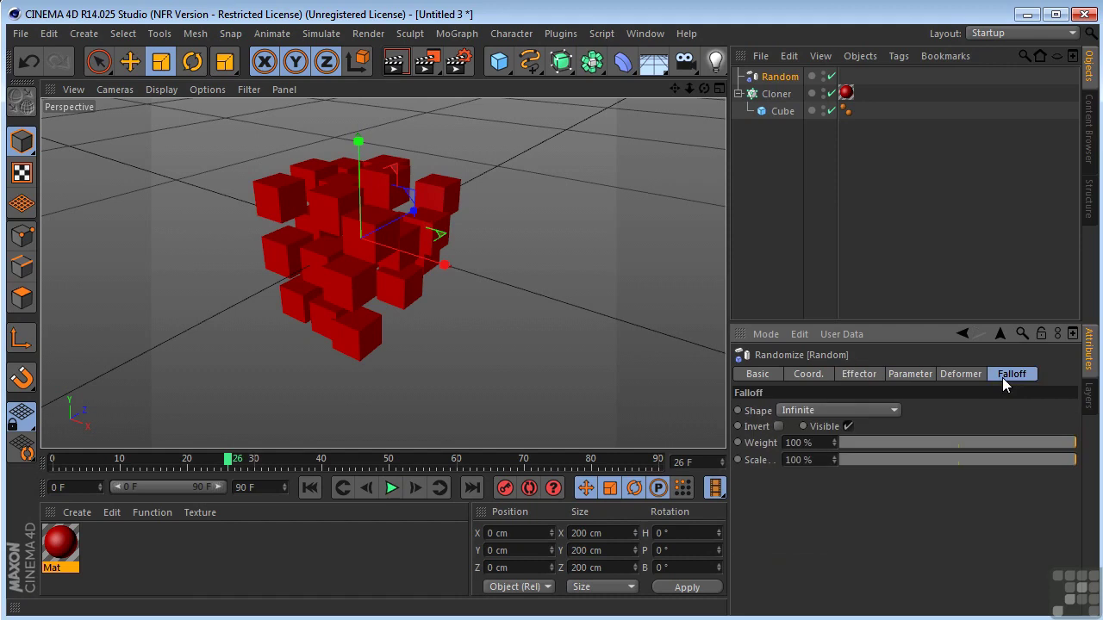
pyautogui.click(799, 412)
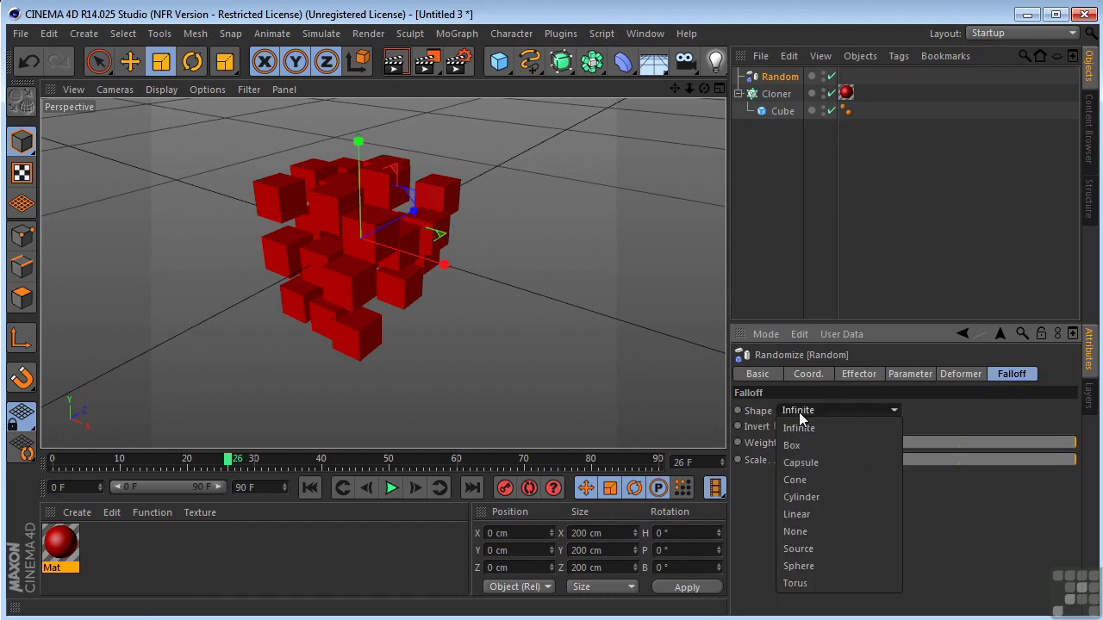
pyautogui.click(795, 517)
pyautogui.click(129, 69)
pyautogui.moveTo(413, 210); pyautogui.dragTo(525, 139)
pyautogui.moveTo(675, 90); pyautogui.dragTo(653, 145)
pyautogui.moveTo(705, 90); pyautogui.dragTo(689, 133)
pyautogui.moveTo(675, 90); pyautogui.dragTo(527, 190)
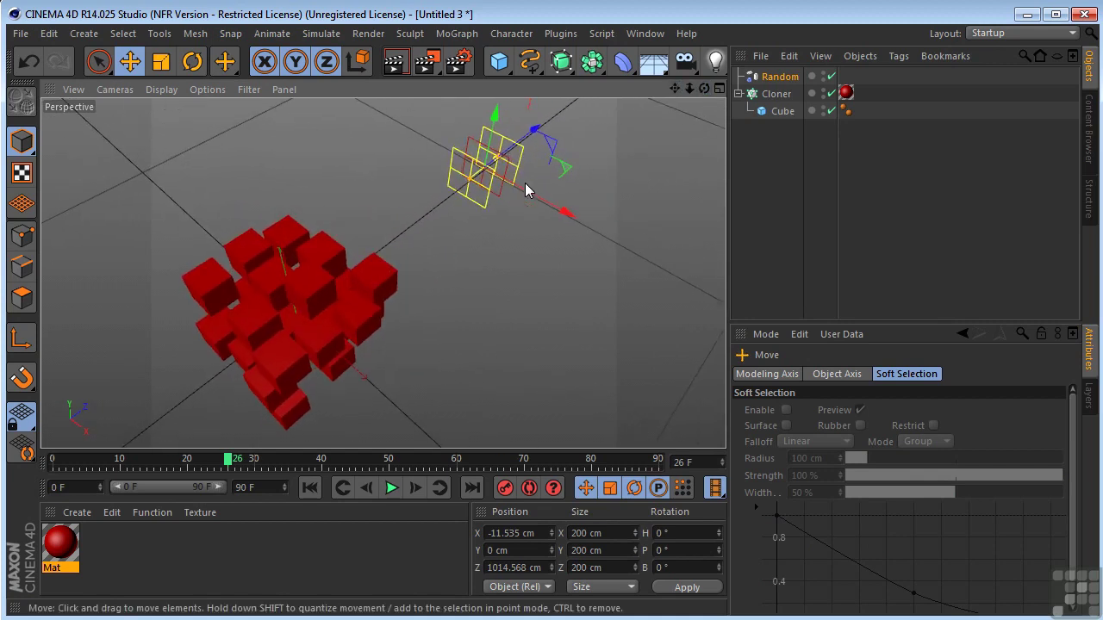
# - Stretch the linear falloff's Z size to about 404 cm and move the effector through the cubes to about Z -258 cm
pyautogui.click(773, 77)
pyautogui.moveTo(468, 191); pyautogui.dragTo(414, 216)
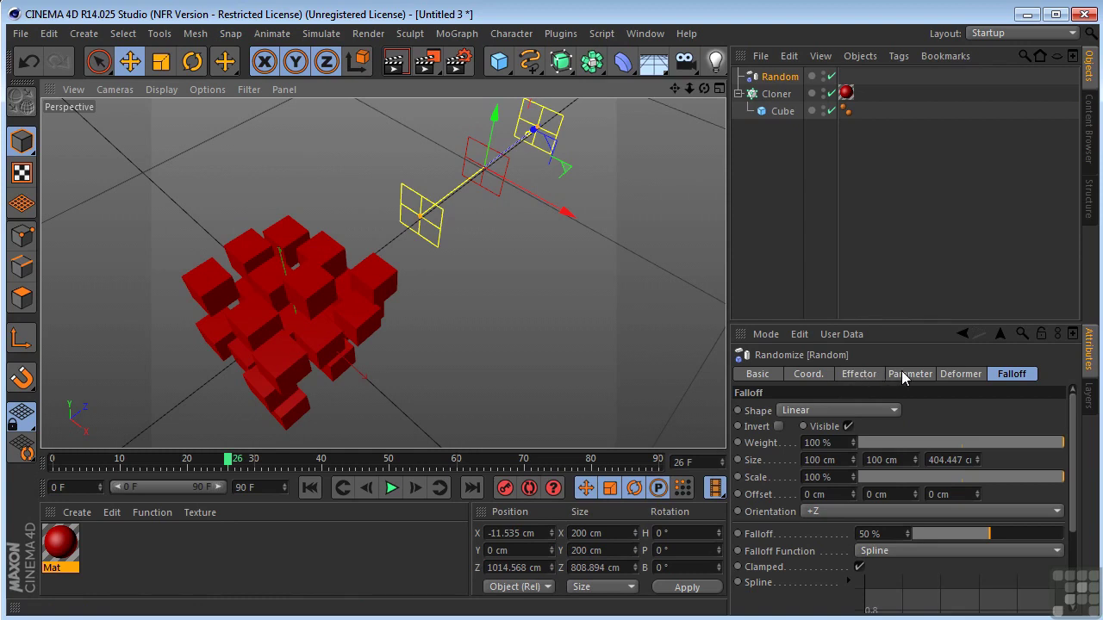
pyautogui.moveTo(548, 145); pyautogui.dragTo(102, 299)
pyautogui.moveTo(674, 89); pyautogui.dragTo(691, 29)
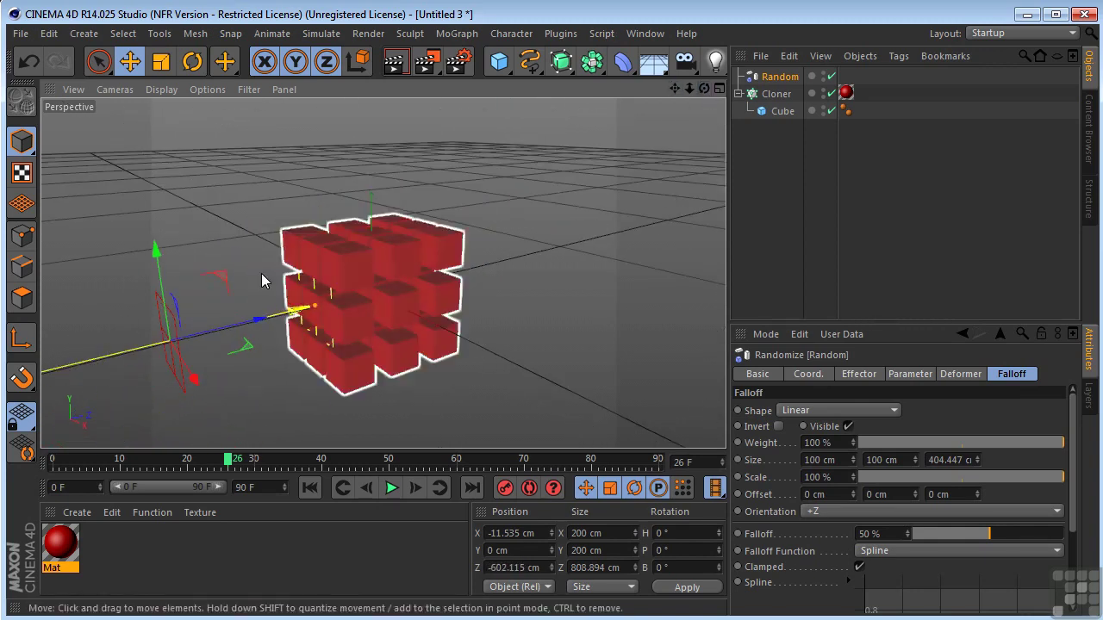
pyautogui.moveTo(259, 324); pyautogui.dragTo(259, 383)
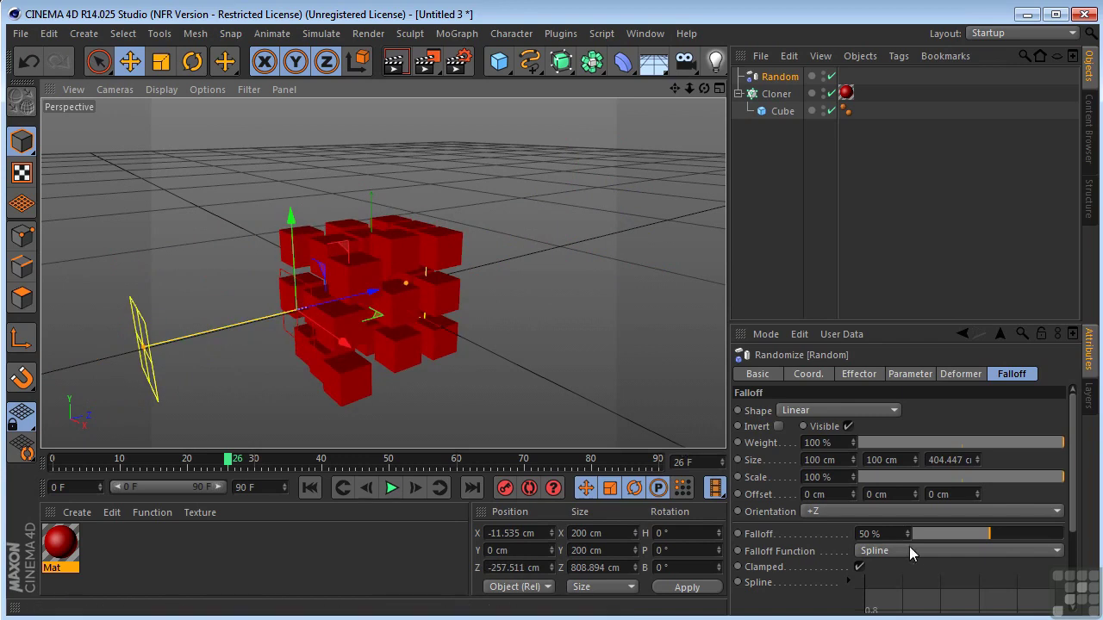
# - Try Falloff values of 97% and 0% while moving the effector to about Z -485 cm, and set Falloff to 49%
pyautogui.moveTo(990, 538); pyautogui.dragTo(1061, 534)
pyautogui.moveTo(158, 360); pyautogui.dragTo(291, 328)
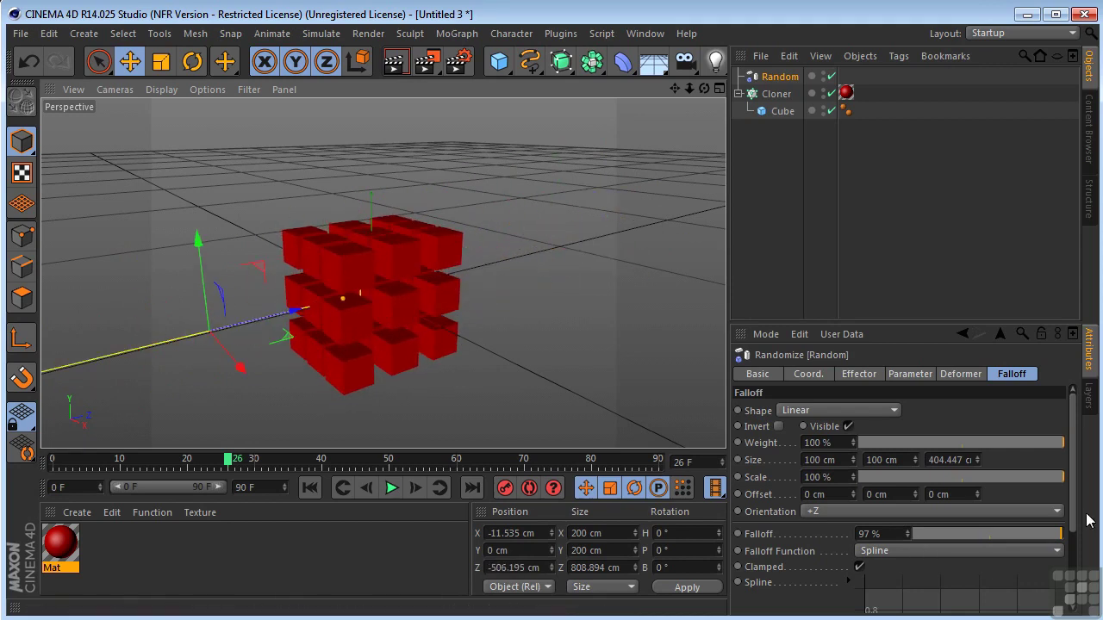
pyautogui.moveTo(1058, 535); pyautogui.dragTo(907, 538)
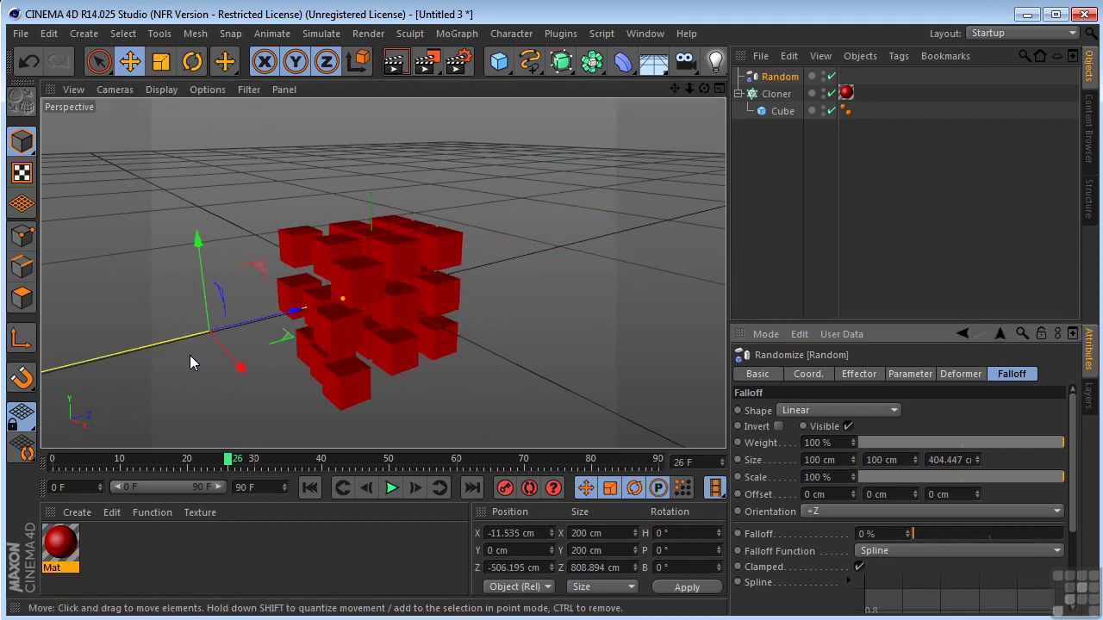
pyautogui.moveTo(295, 315)
pyautogui.mouseDown()
pyautogui.moveTo(151, 323)
pyautogui.moveTo(572, 244)
pyautogui.moveTo(301, 324)
pyautogui.mouseUp()
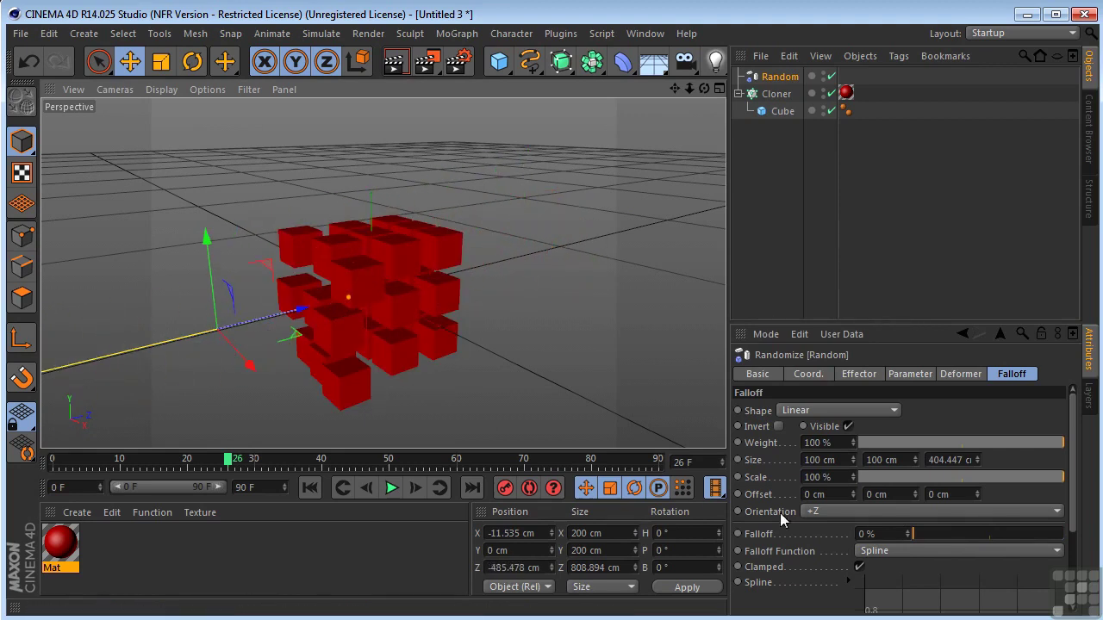
pyautogui.moveTo(920, 536); pyautogui.dragTo(989, 534)
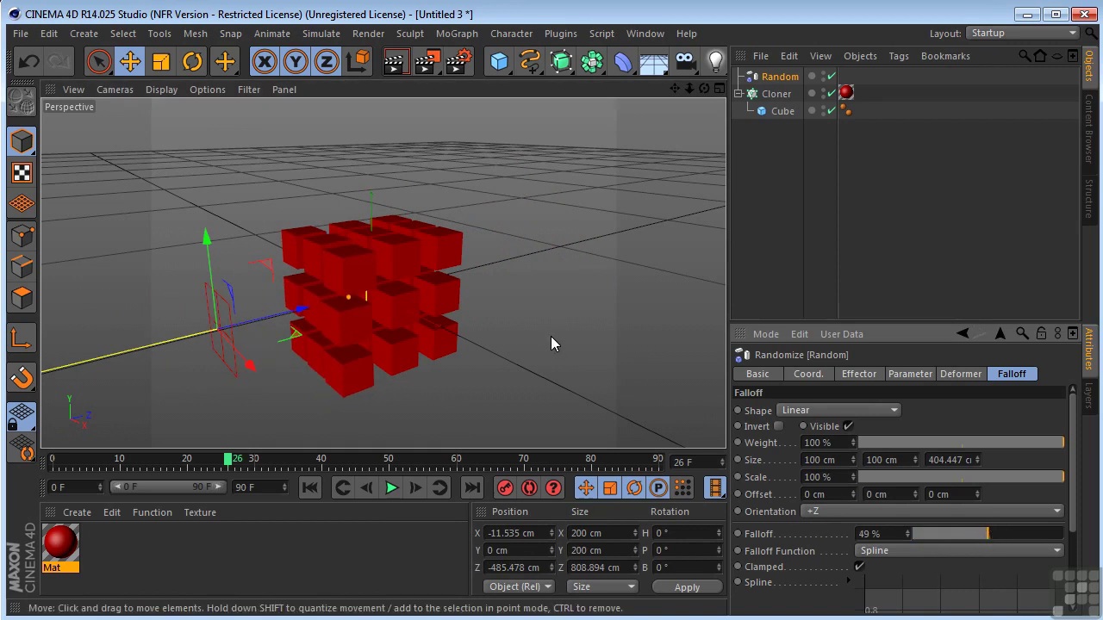